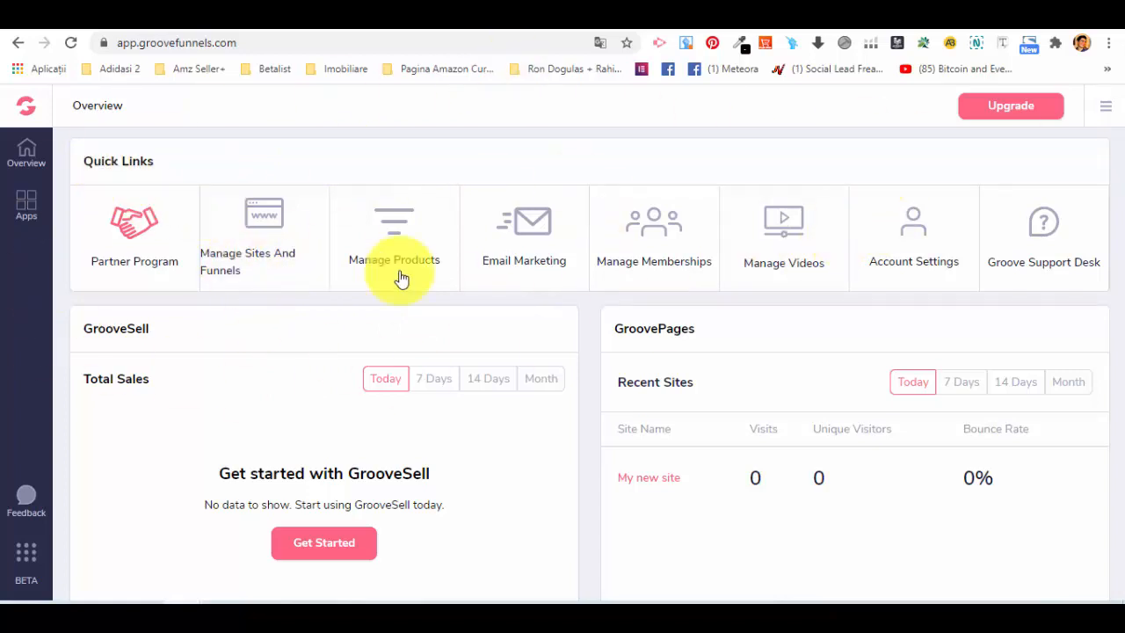
Open the GroovePages app from the list of GrooveFunnels apps.
click(29, 210)
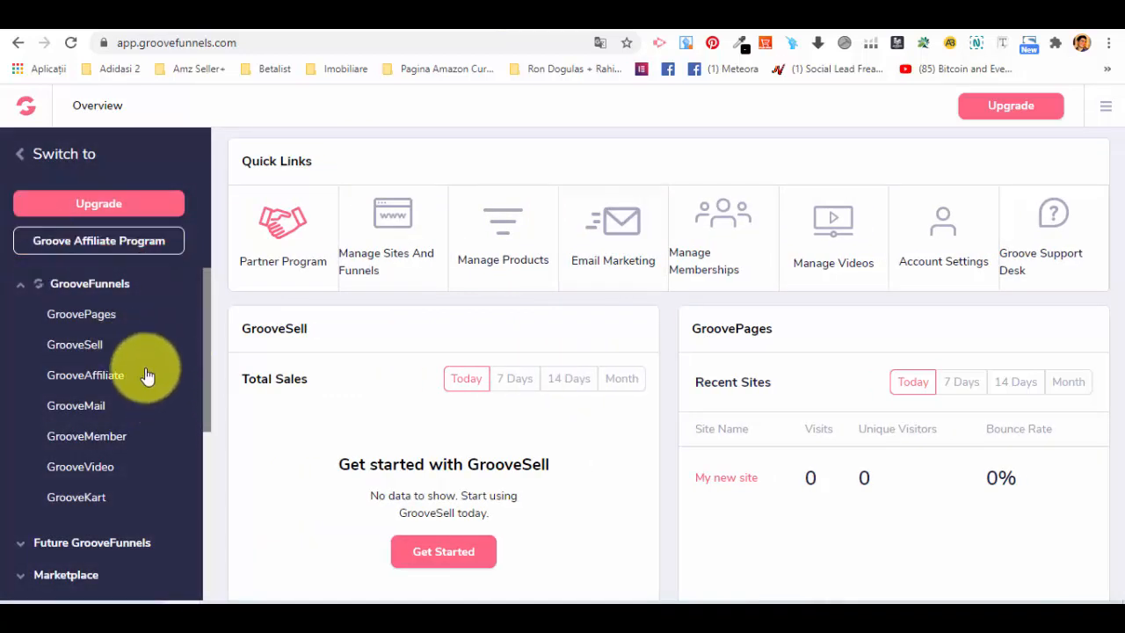
scroll(131, 351, down, 2)
scroll(119, 321, up, 2)
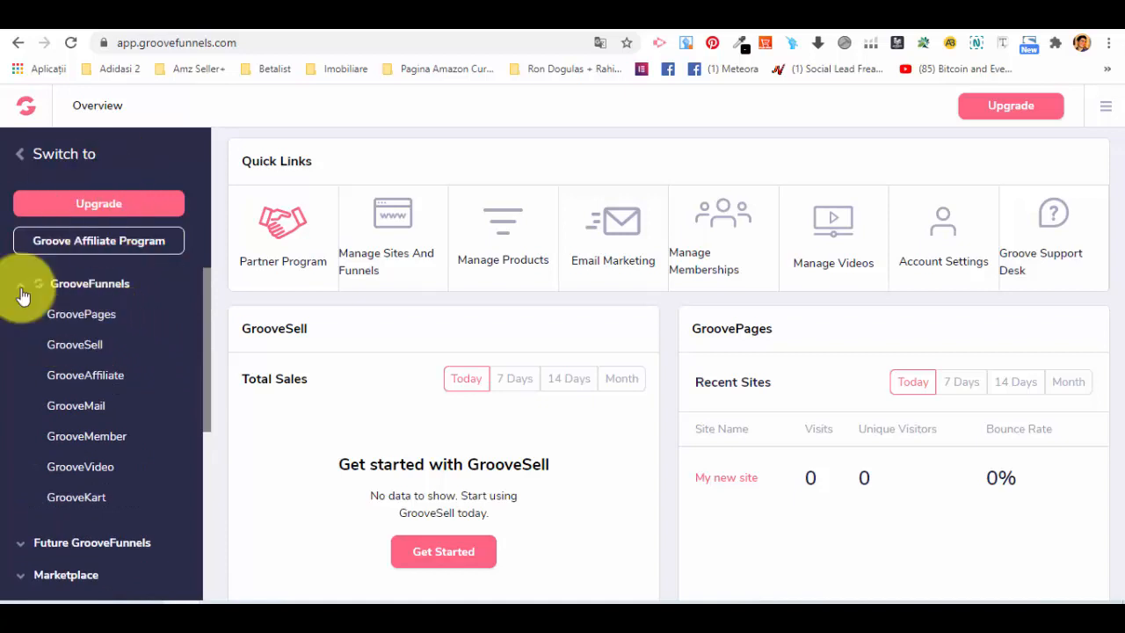
click(95, 323)
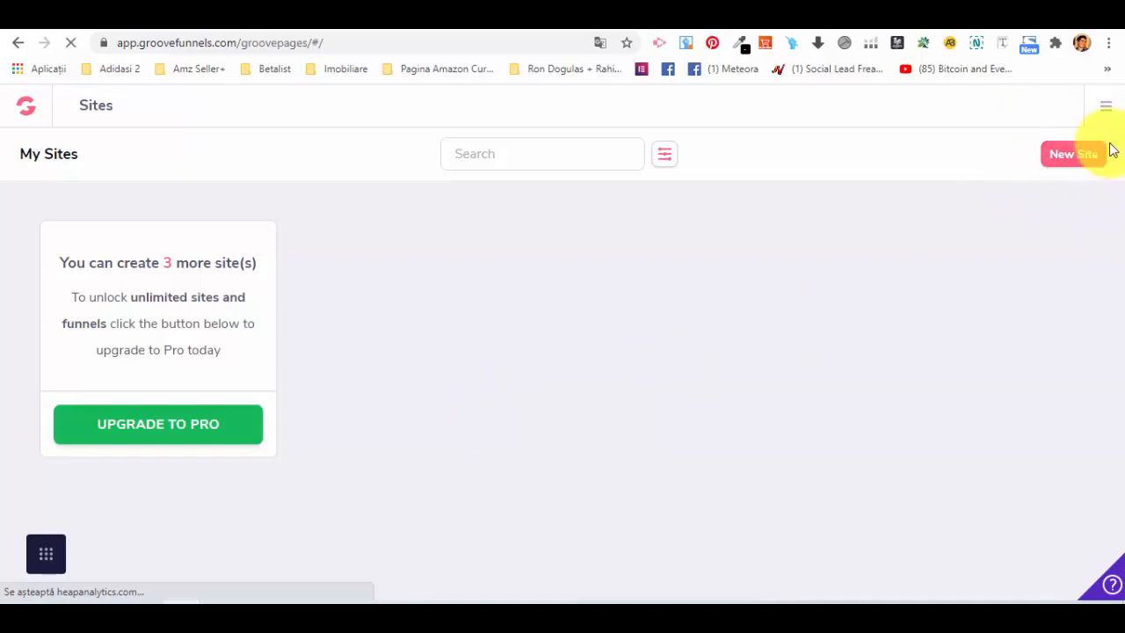
Start creating a new site and filter the single-page templates by the Courses / Training category.
drag(48, 263, 261, 277)
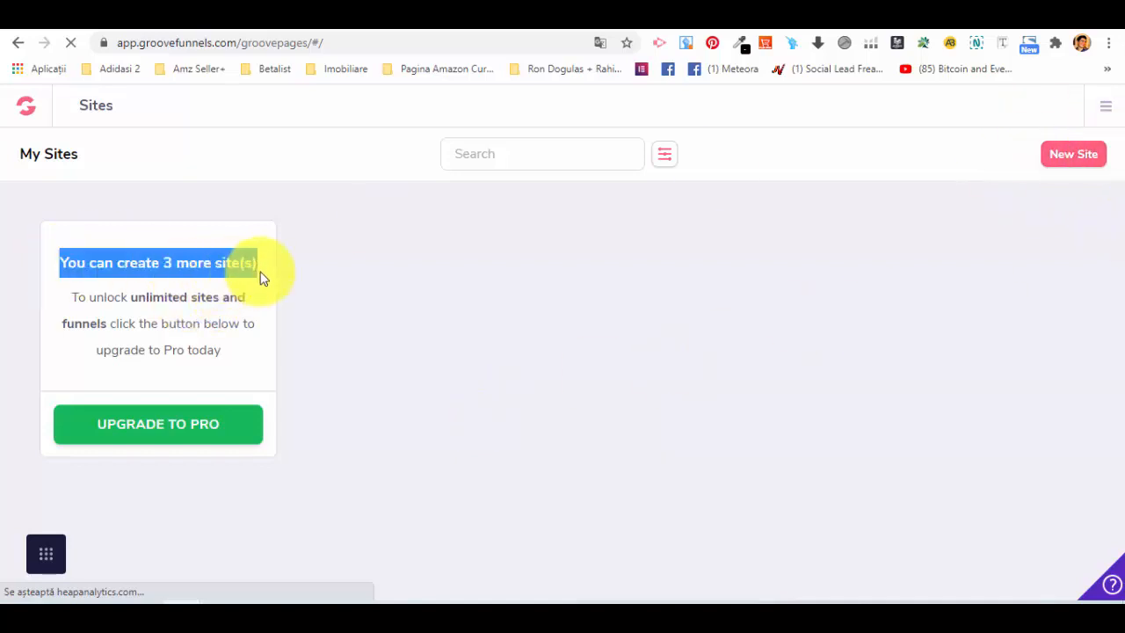
click(283, 297)
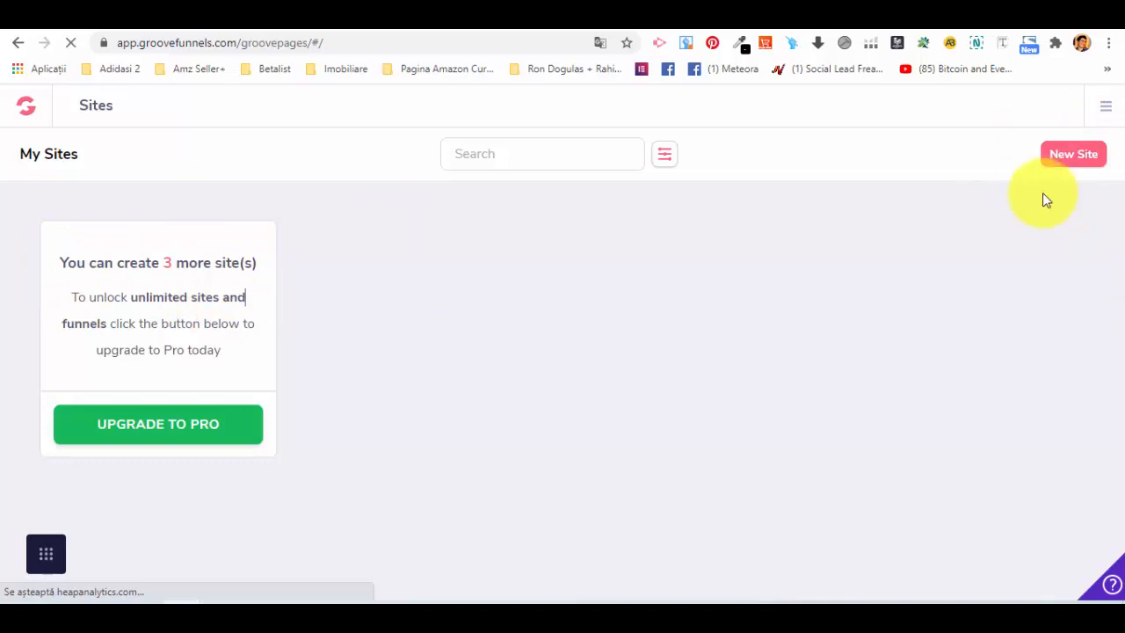
click(1077, 160)
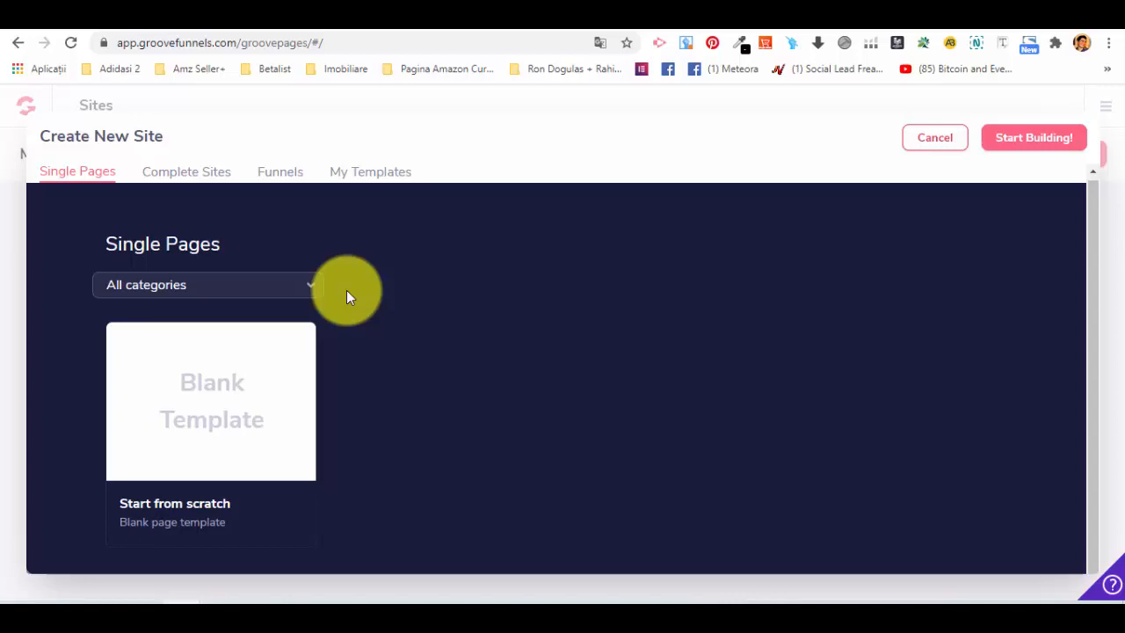
click(233, 292)
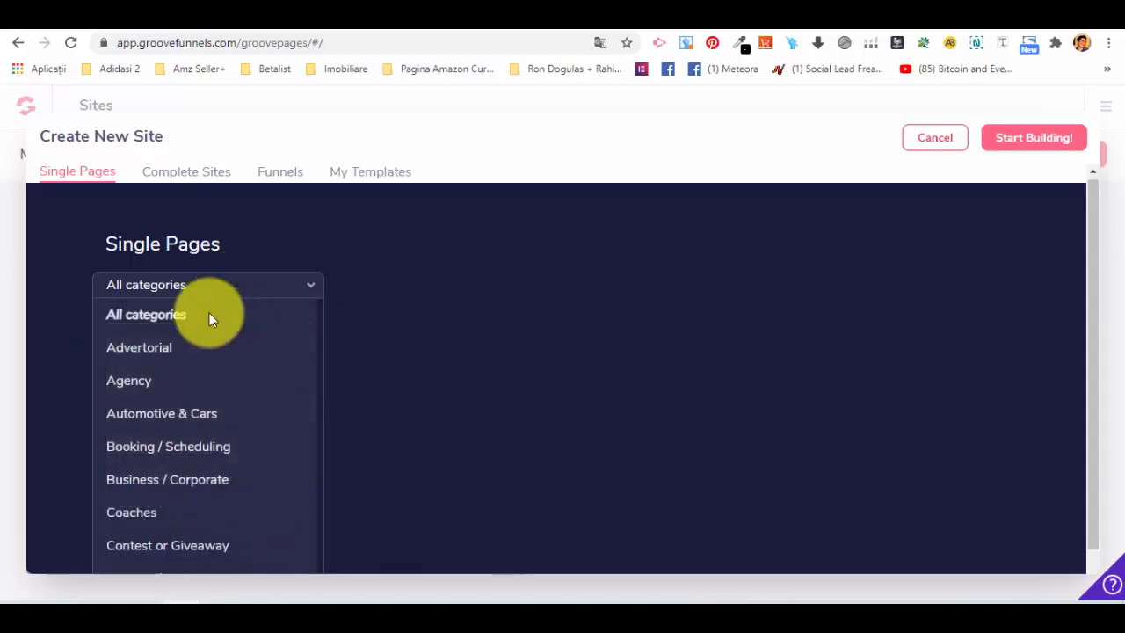
scroll(208, 386, down, 4)
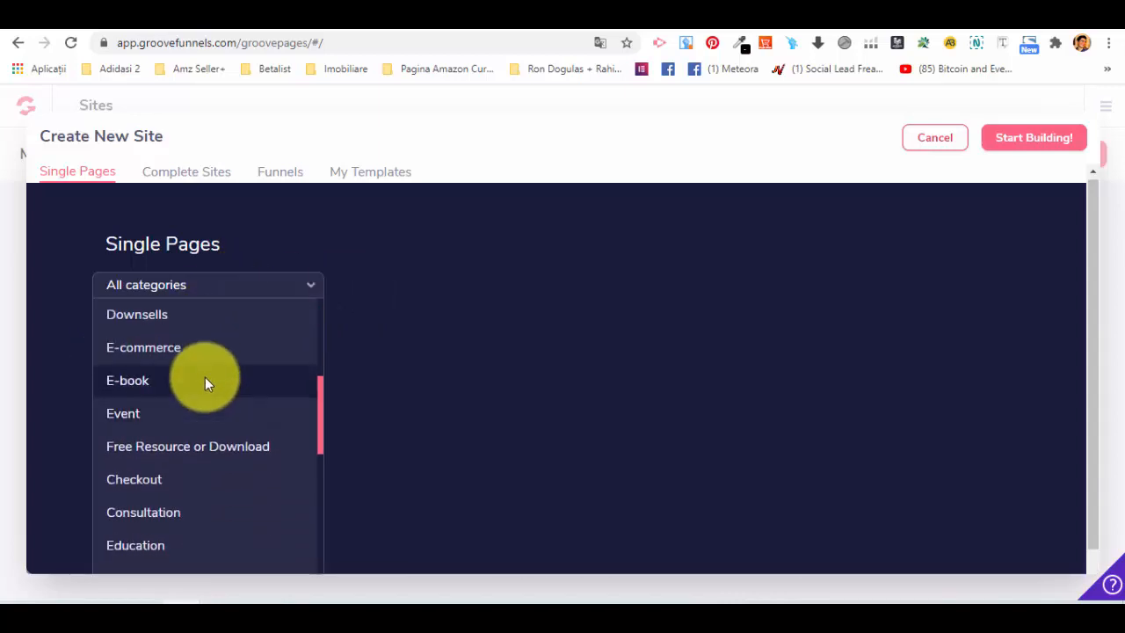
scroll(202, 380, up, 2)
click(197, 332)
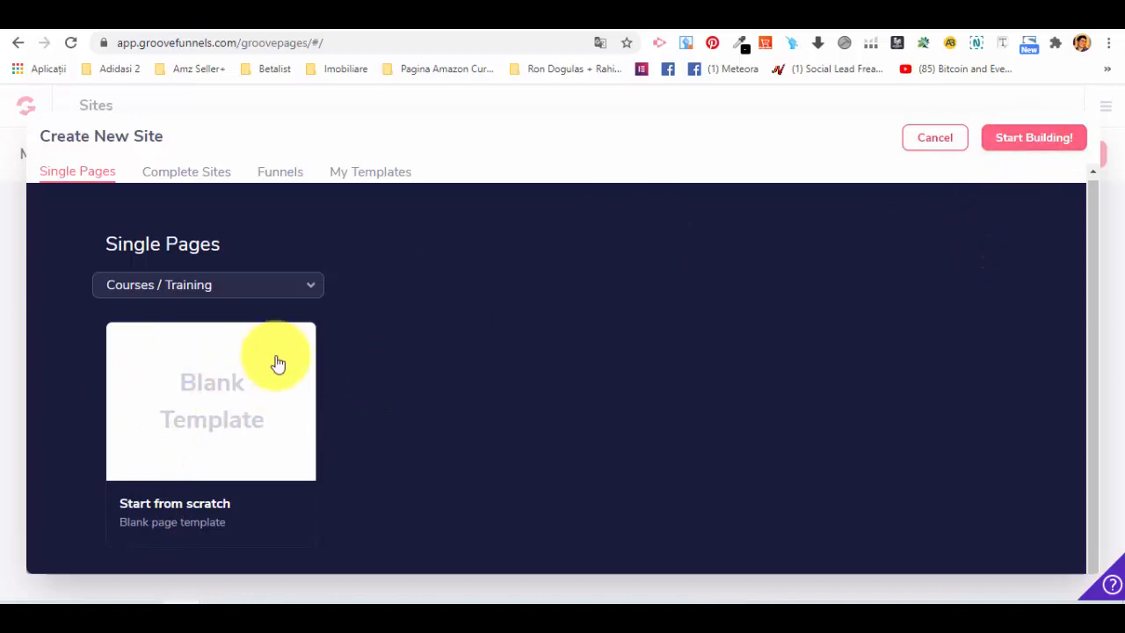
Start building the site from the blank template under the site name "Test 1".
click(1033, 141)
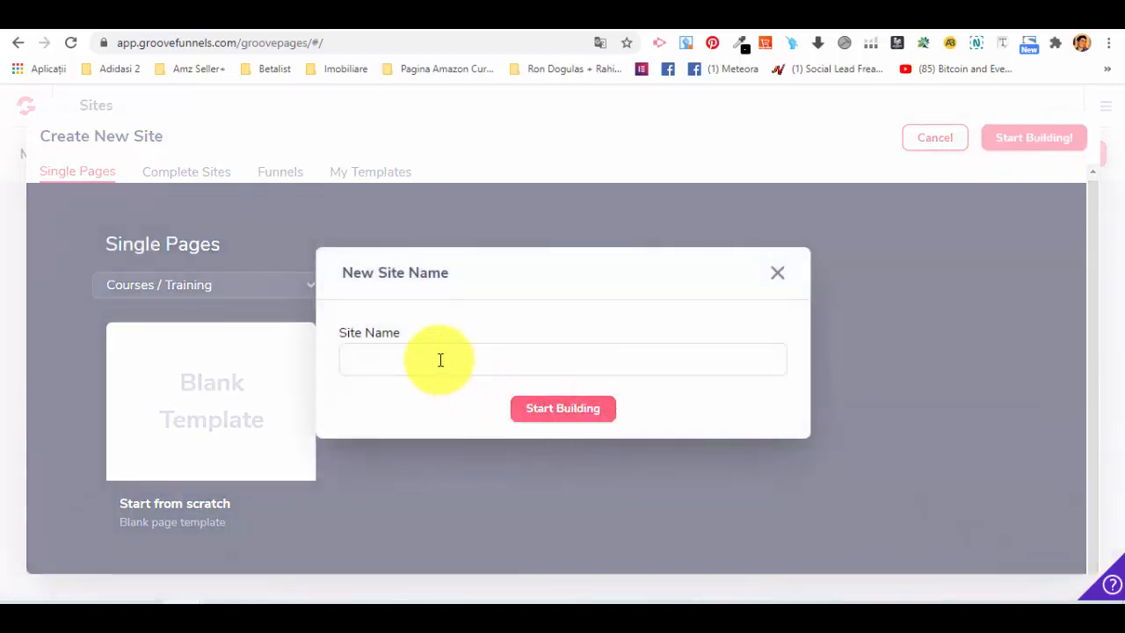
text(Test 1)
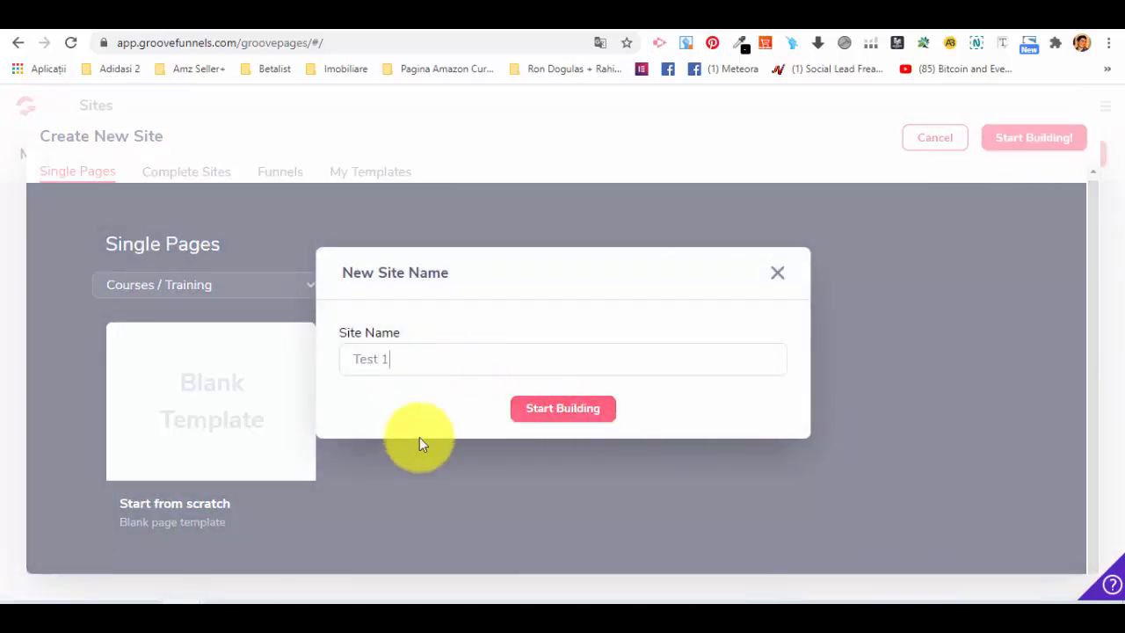
click(557, 410)
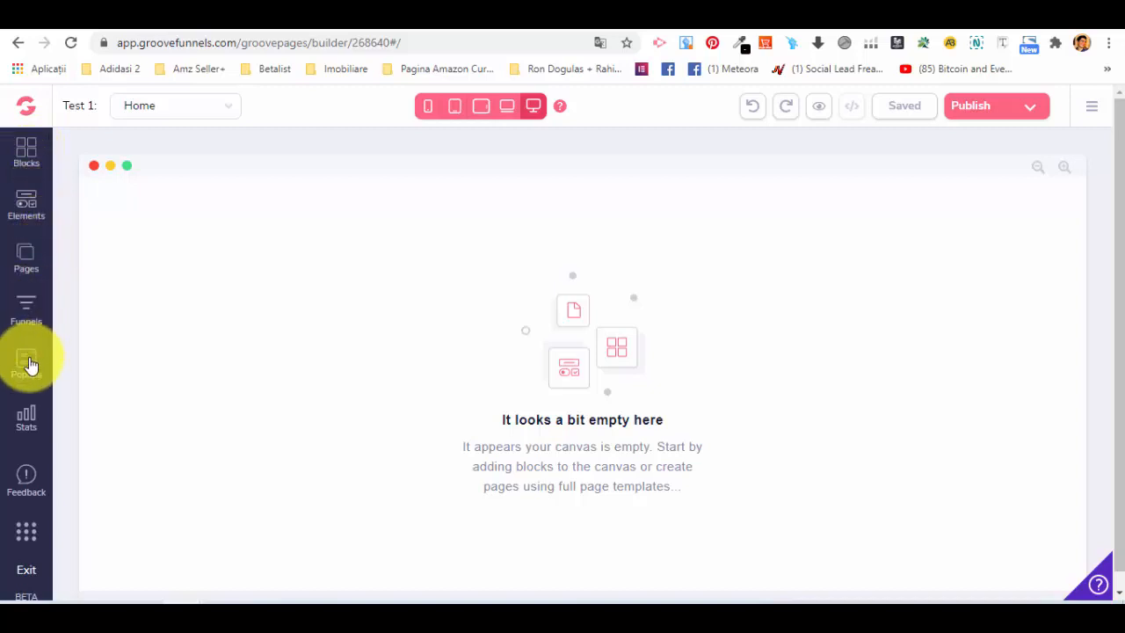
Add the plain blue "Headline Right Here" block from the designed blocks to the empty Home page.
click(27, 154)
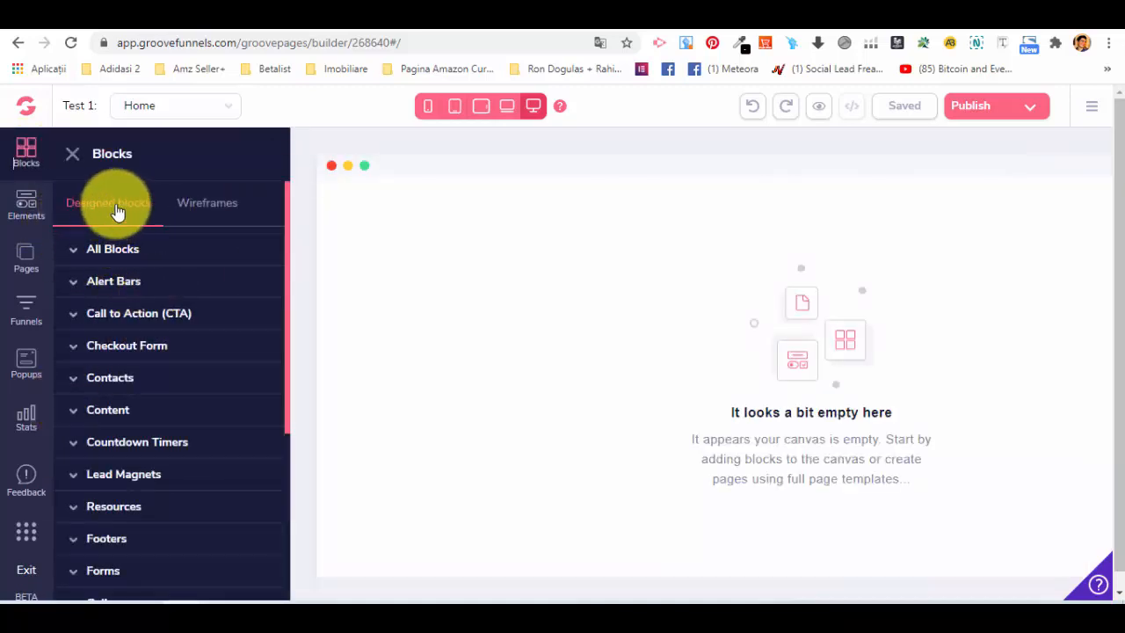
click(230, 207)
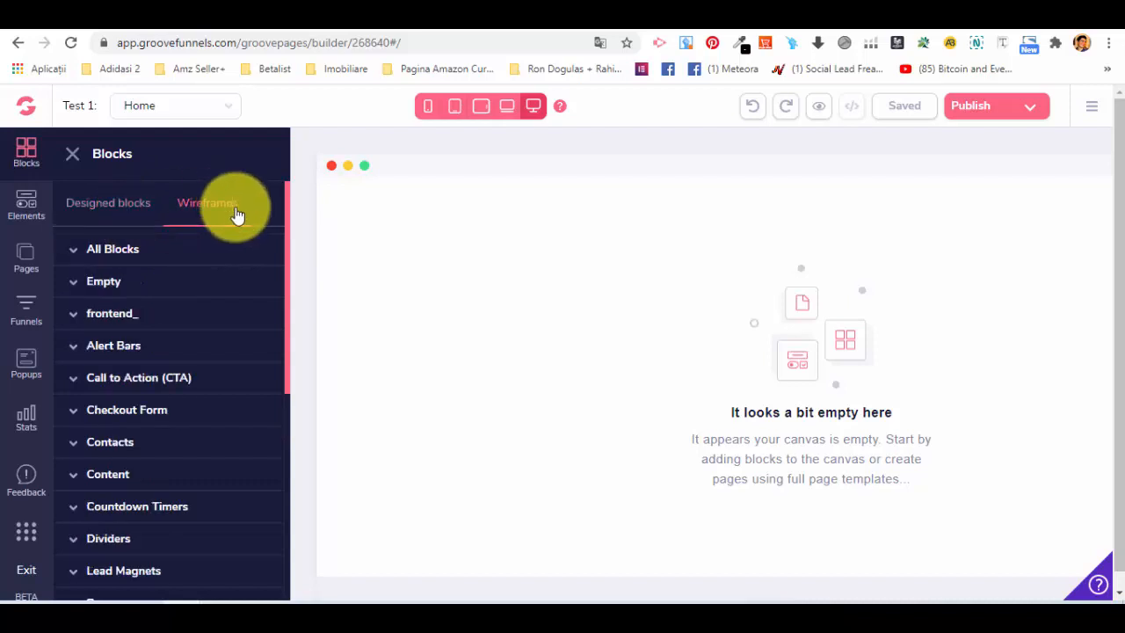
scroll(141, 378, down, 5)
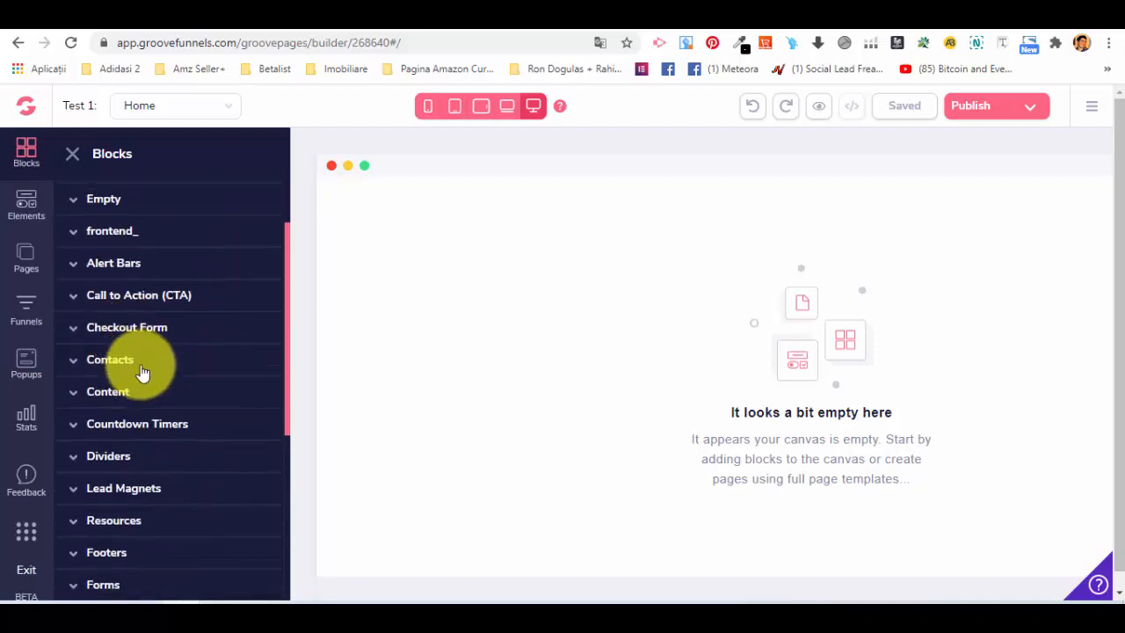
scroll(154, 404, up, 5)
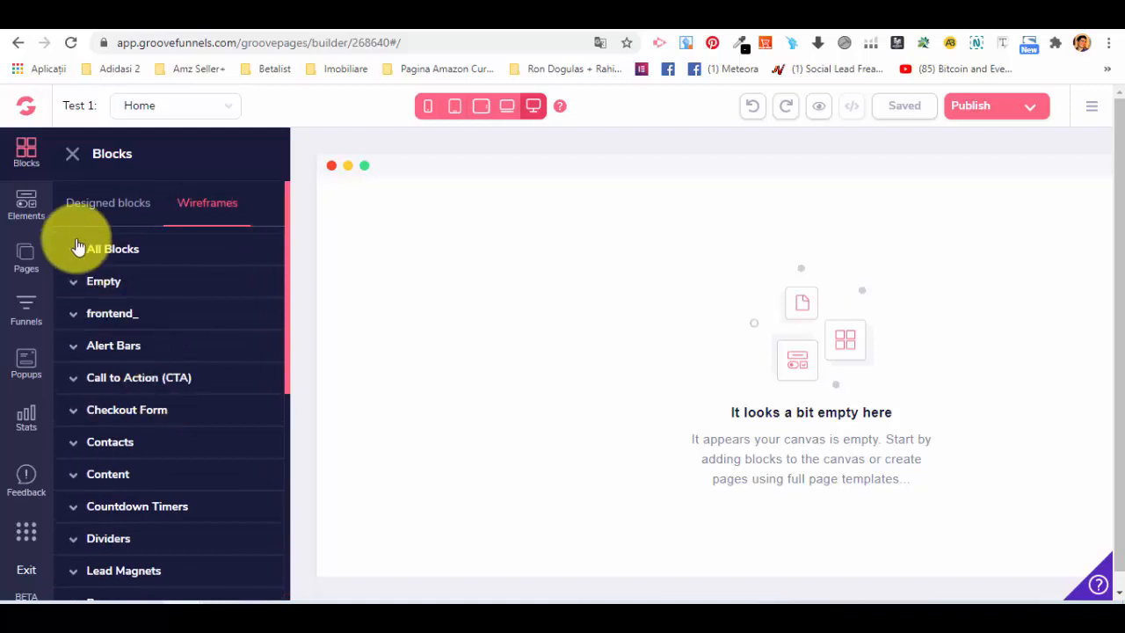
click(124, 216)
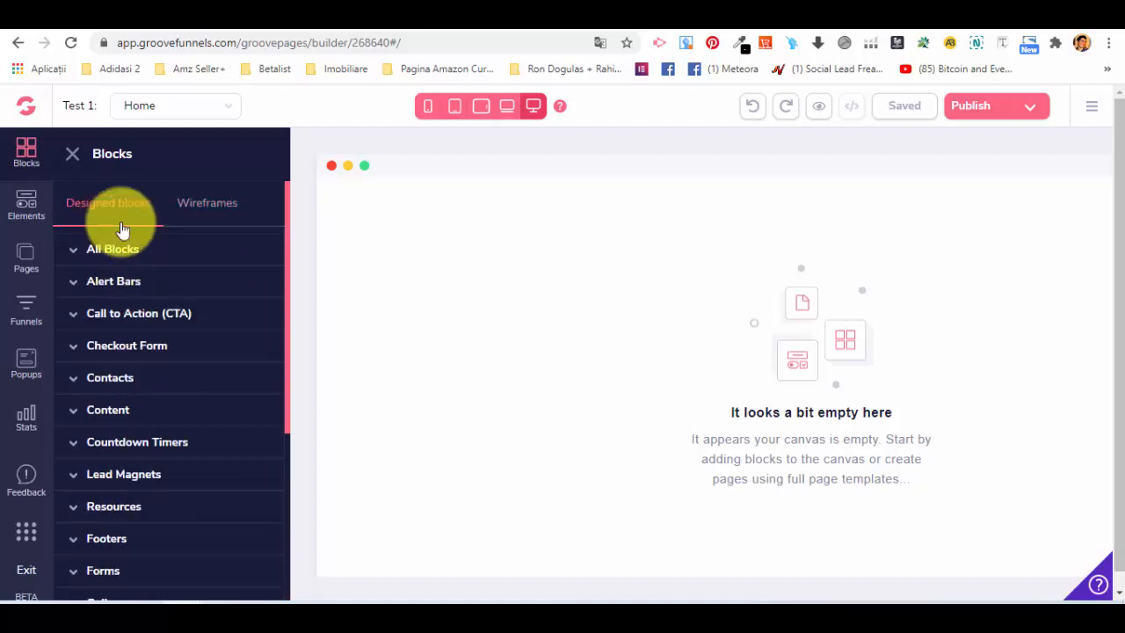
click(76, 251)
scroll(172, 268, down, 5)
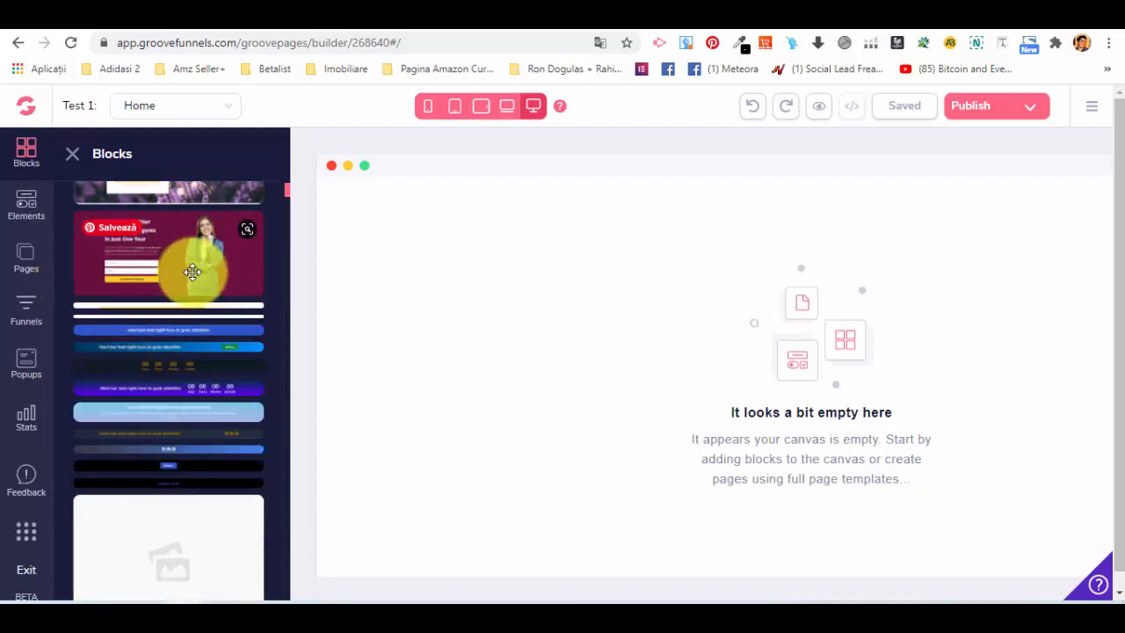
scroll(188, 381, down, 3)
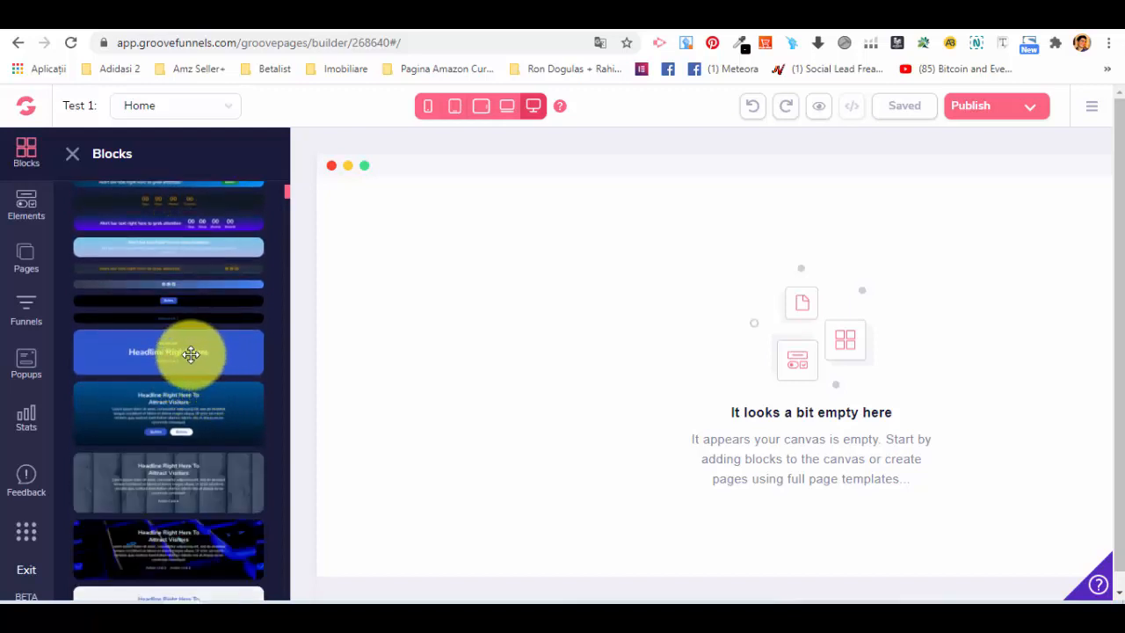
drag(188, 352, 788, 247)
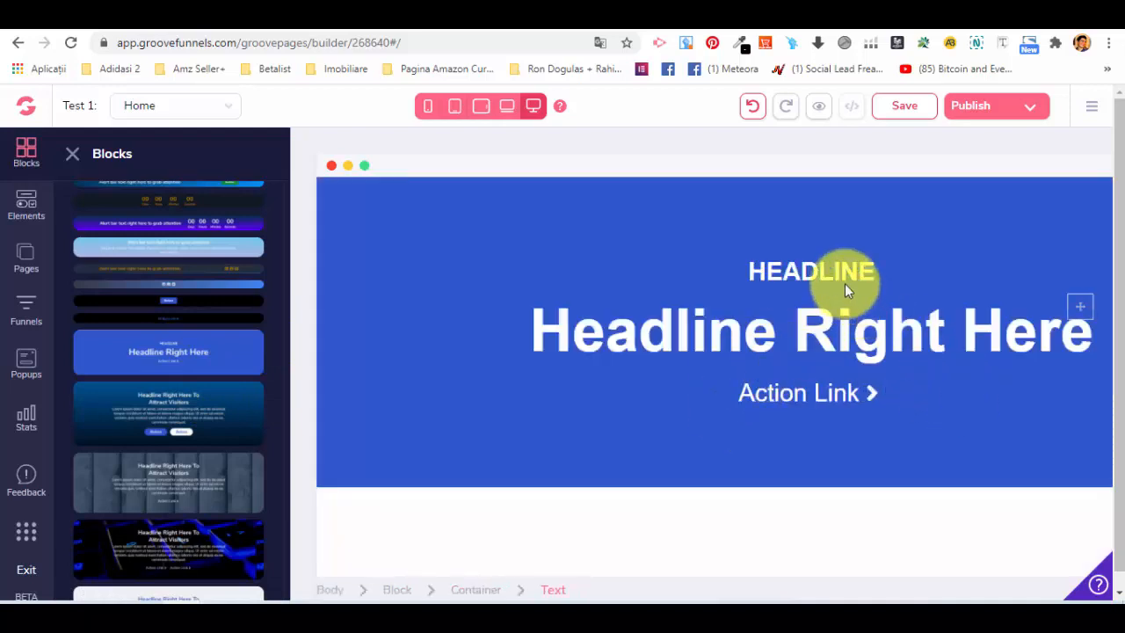
scroll(208, 260, up, 2)
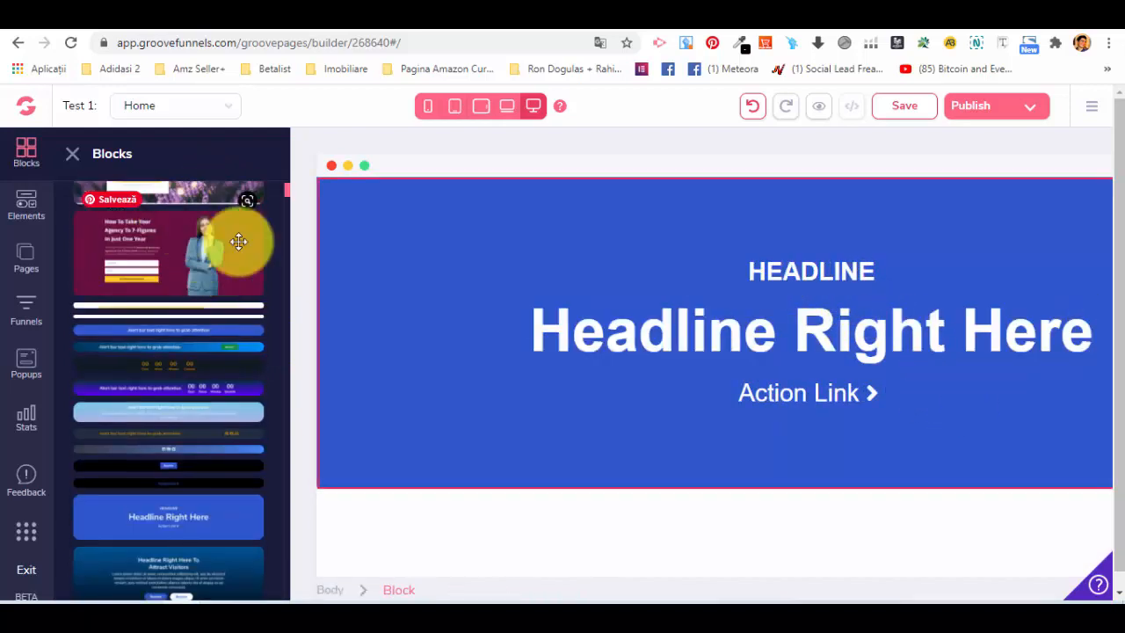
scroll(532, 352, down, 1)
scroll(170, 346, down, 3)
scroll(176, 281, down, 10)
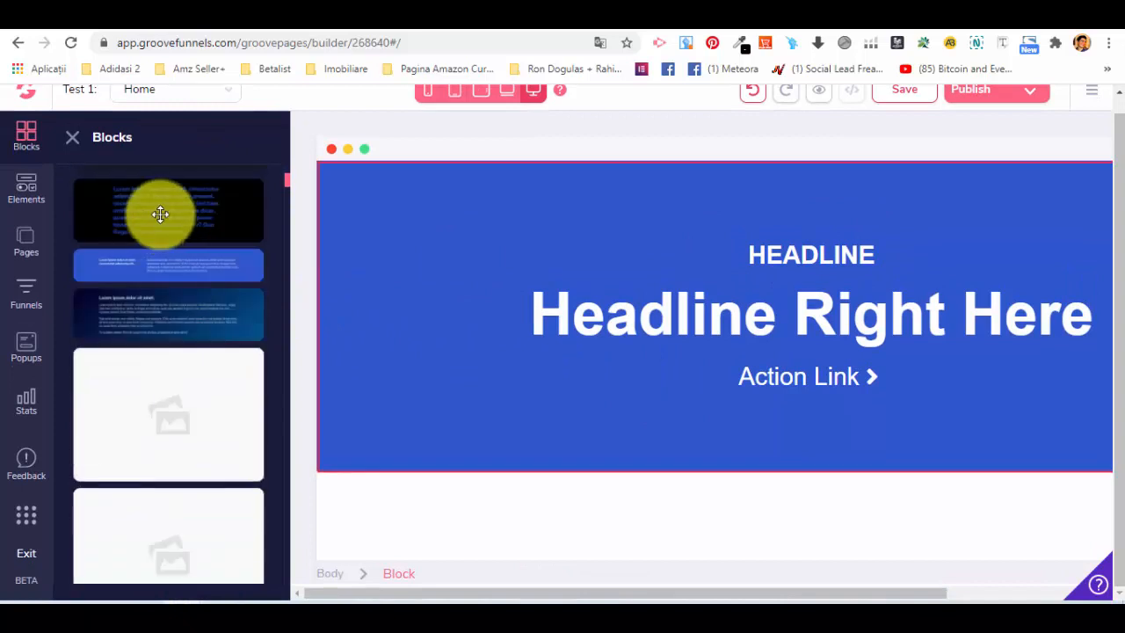
click(76, 138)
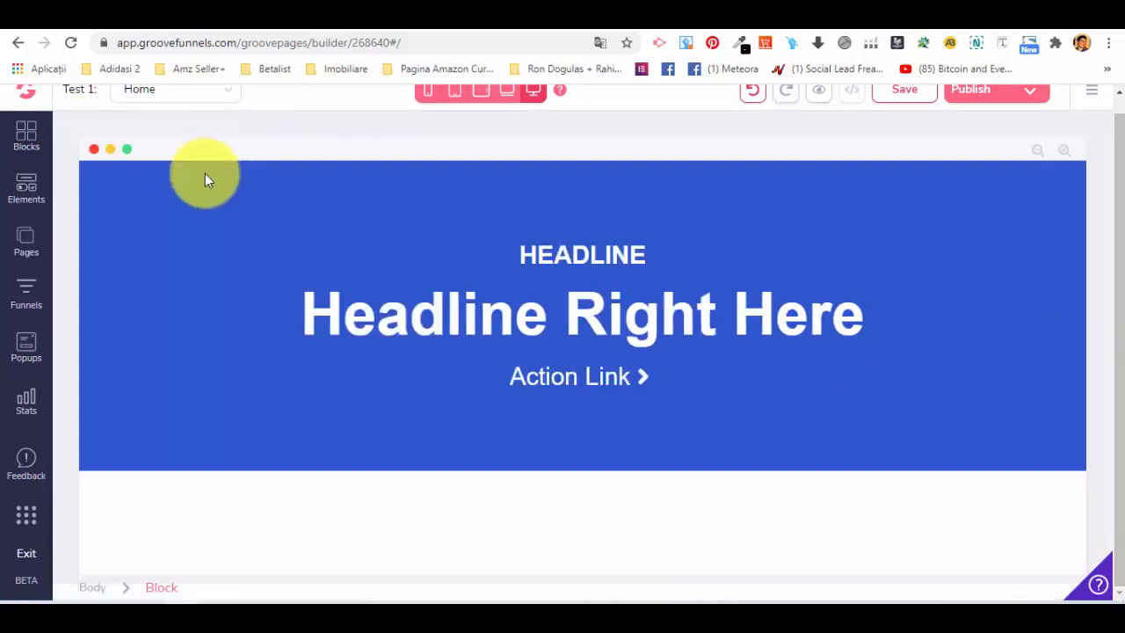
click(21, 189)
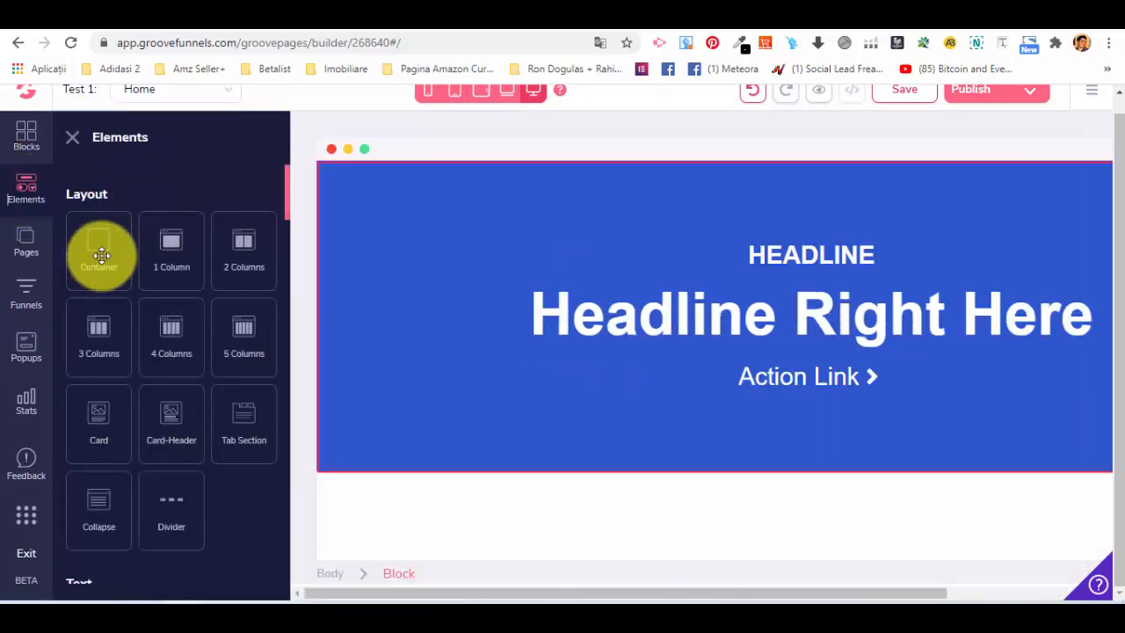
Add the blue two-column text block from the designed Content blocks below the headline block.
click(27, 137)
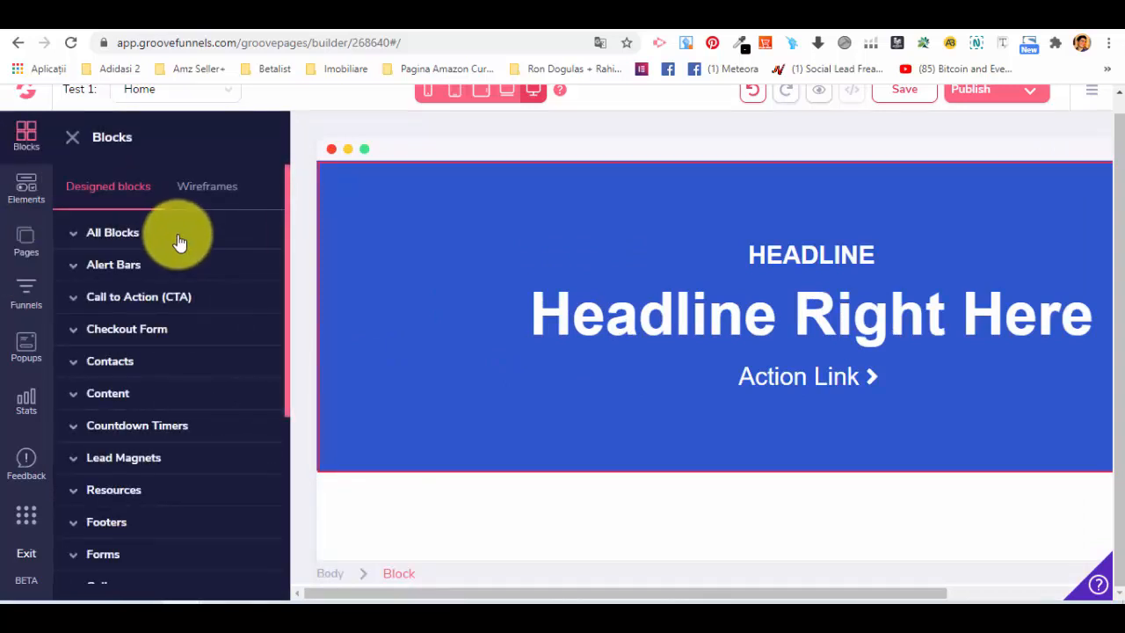
scroll(70, 308, down, 1)
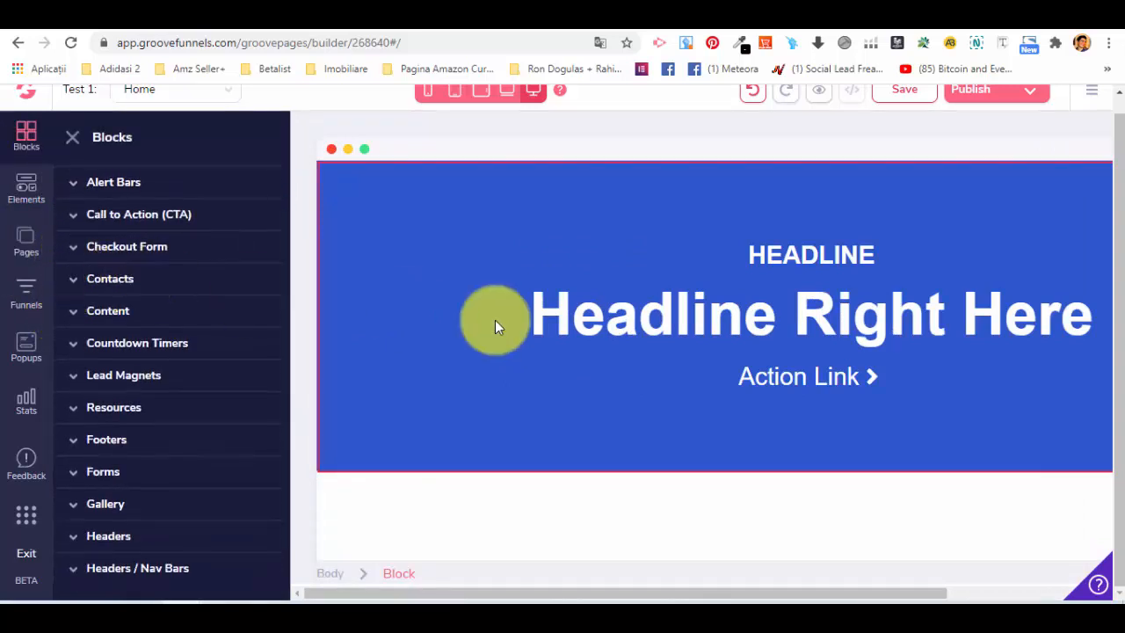
click(101, 310)
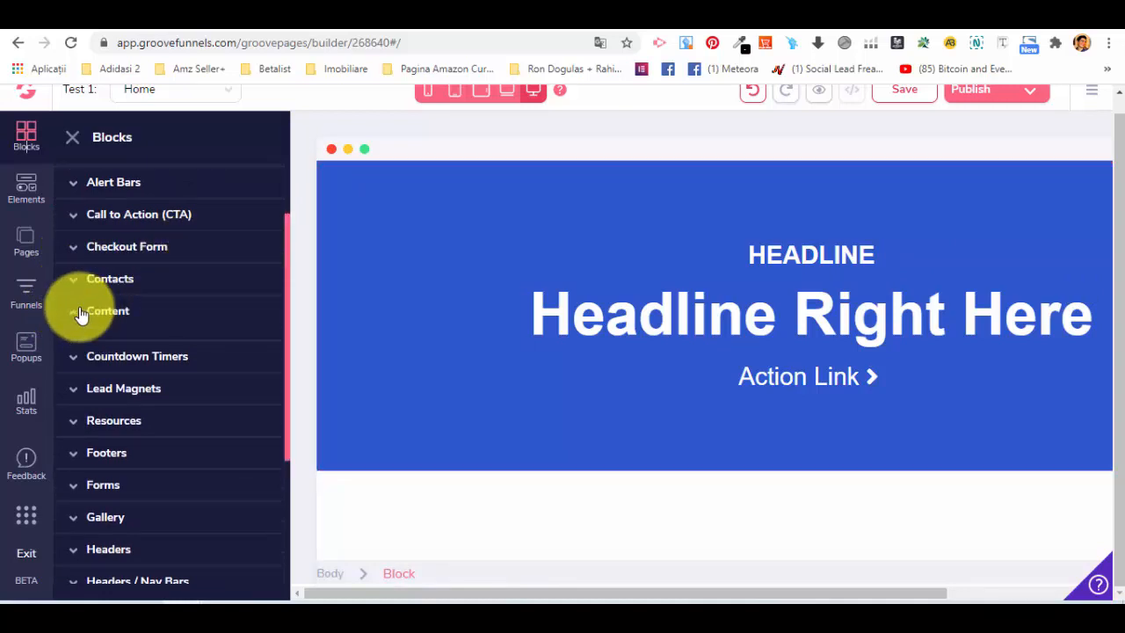
scroll(158, 352, down, 1)
scroll(175, 334, down, 2)
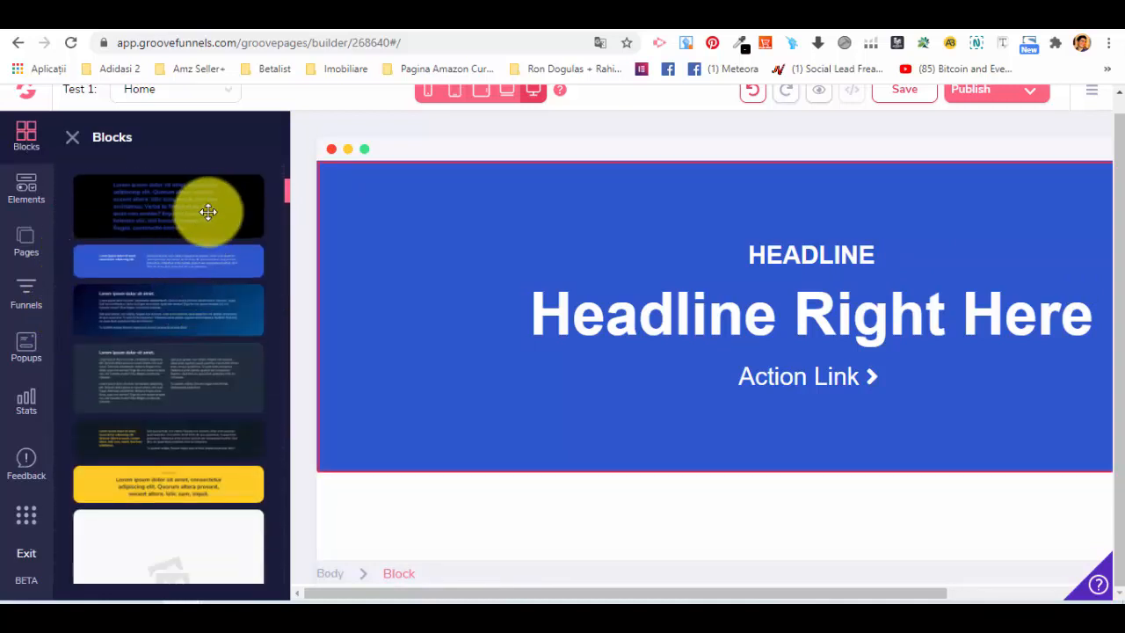
drag(185, 257, 758, 507)
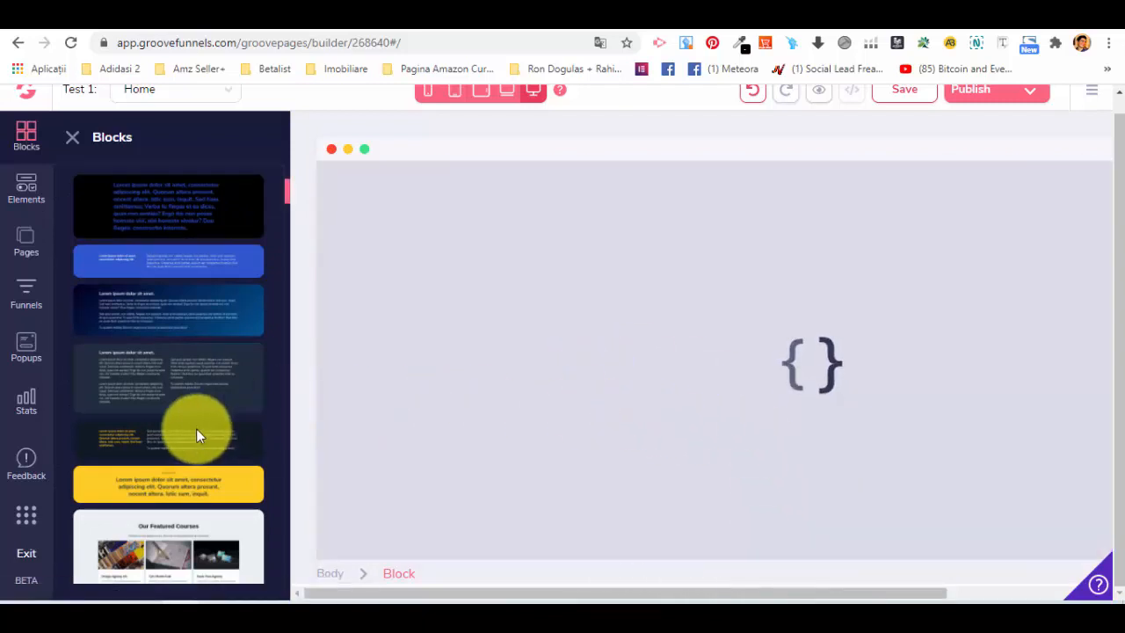
Add the "Our Featured Courses" content block below the blue two-column text block.
scroll(175, 387, down, 3)
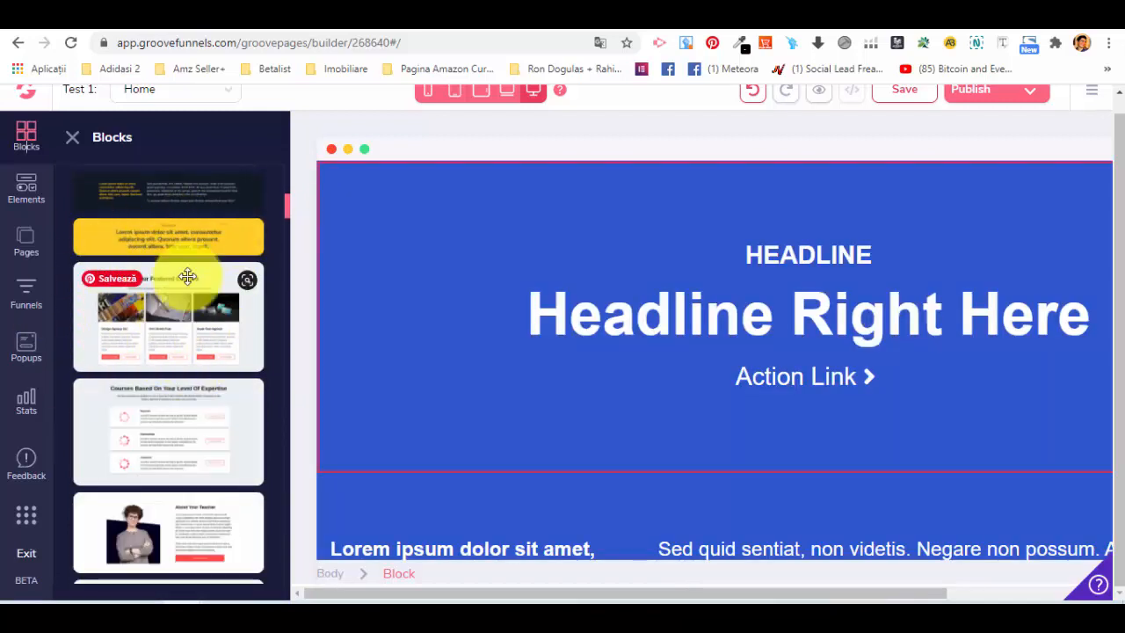
scroll(751, 369, down, 2)
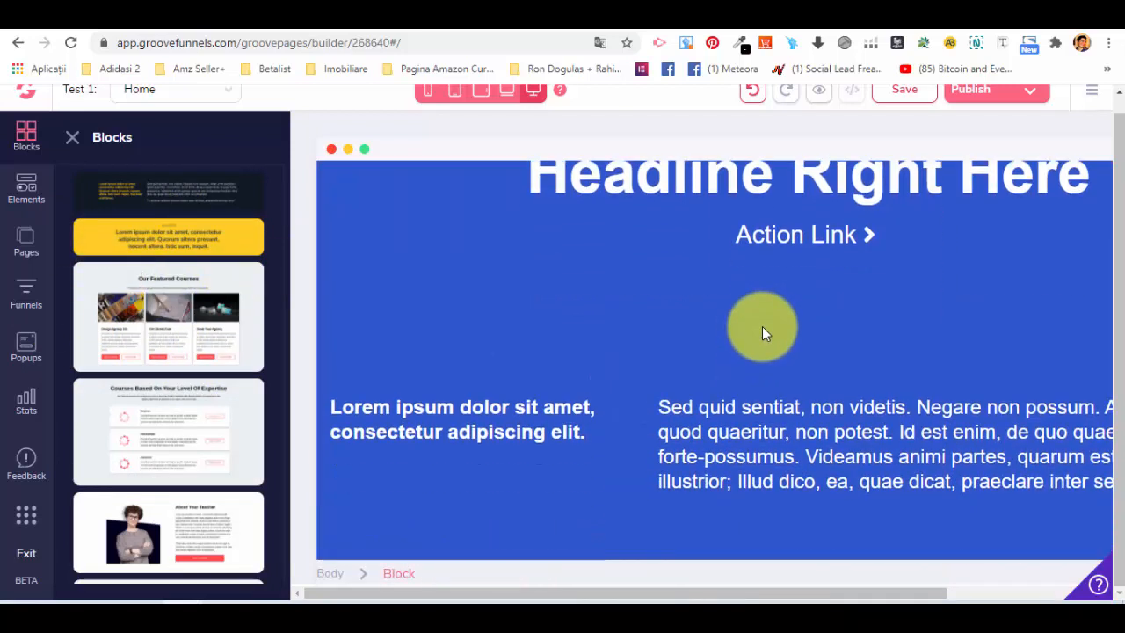
drag(158, 306, 610, 490)
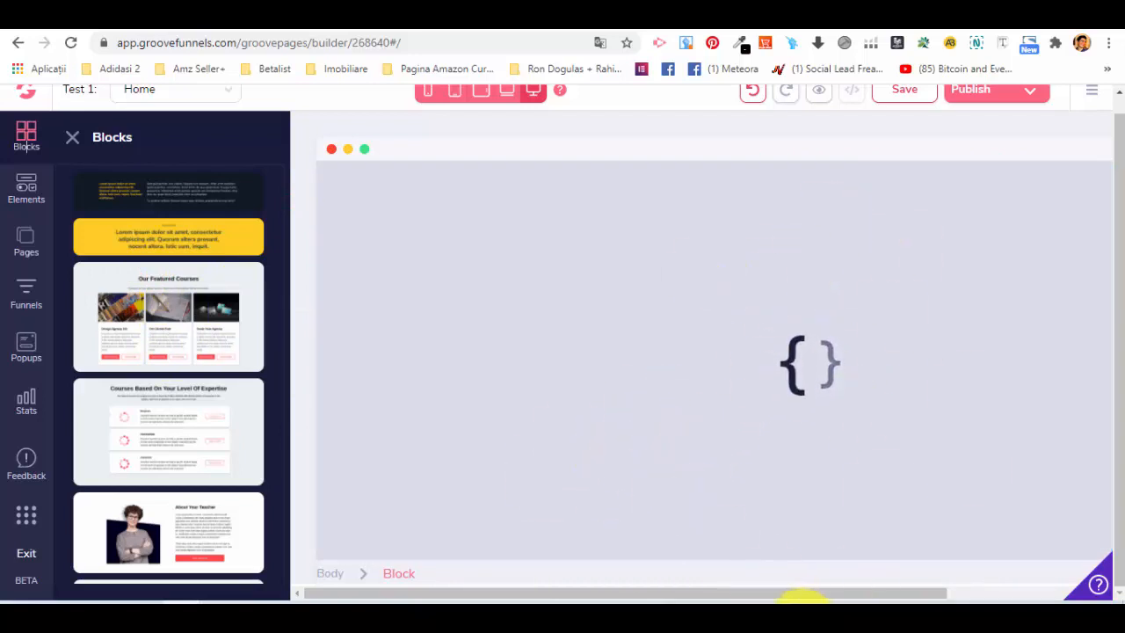
Examine the full width and length of the page, including the text and featured courses blocks.
drag(948, 594, 1100, 594)
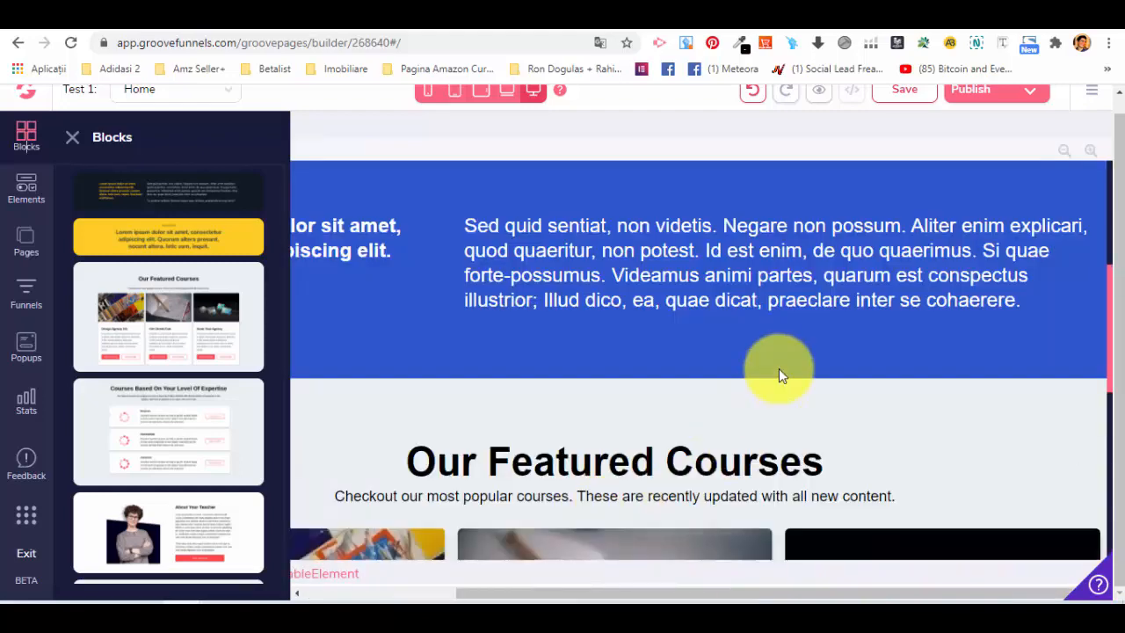
scroll(779, 362, up, 1)
scroll(779, 358, down, 1)
drag(773, 595, 489, 585)
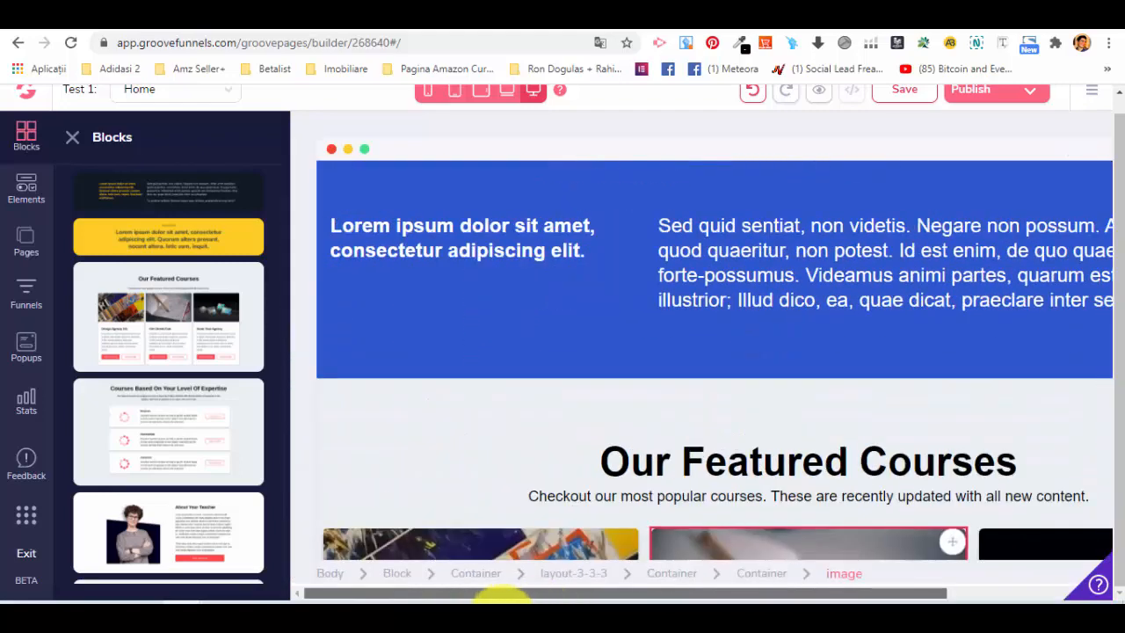
scroll(1045, 312, up, 2)
scroll(975, 246, up, 2)
scroll(975, 268, down, 6)
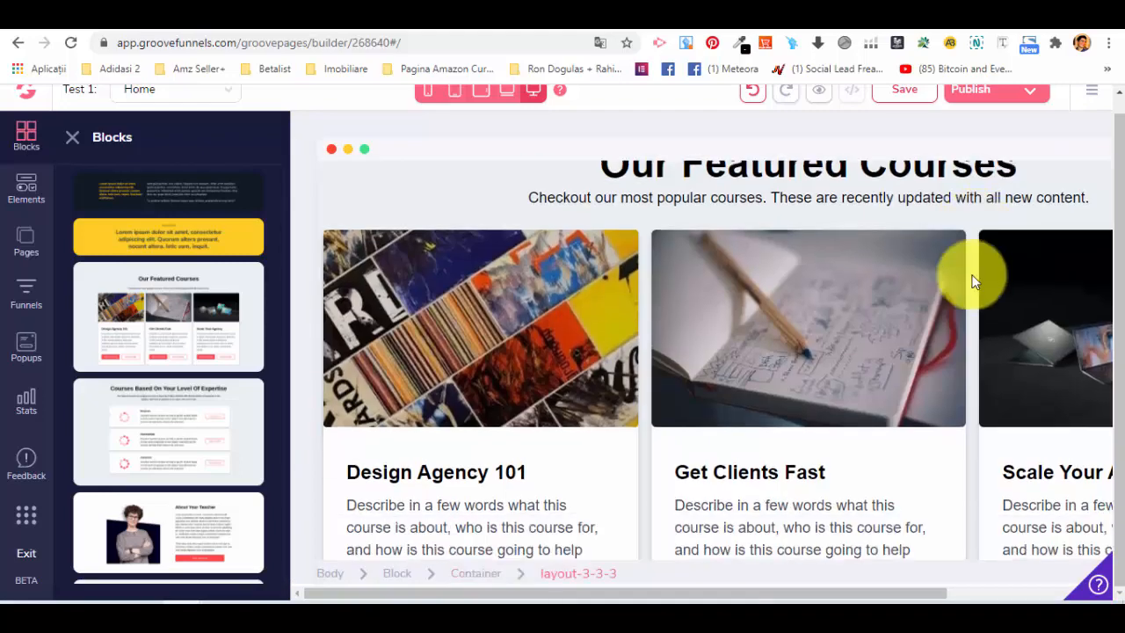
Preview the Home page and review its headline, two-column text and featured courses blocks, then return to the builder.
scroll(837, 422, up, 1)
scroll(831, 404, up, 5)
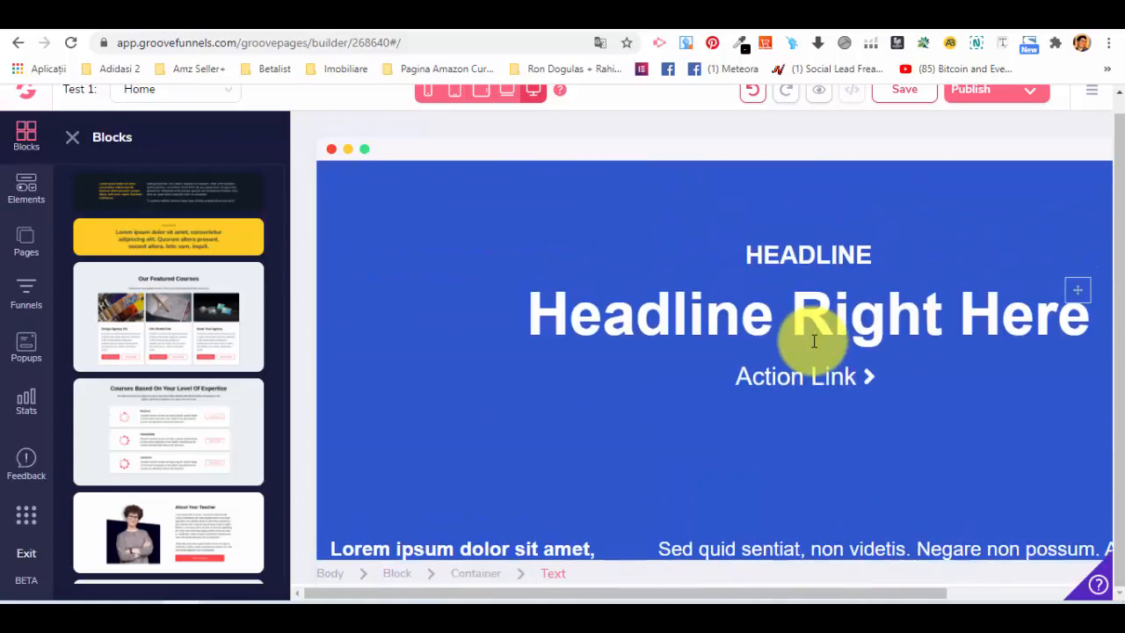
scroll(747, 422, down, 5)
scroll(773, 281, up, 5)
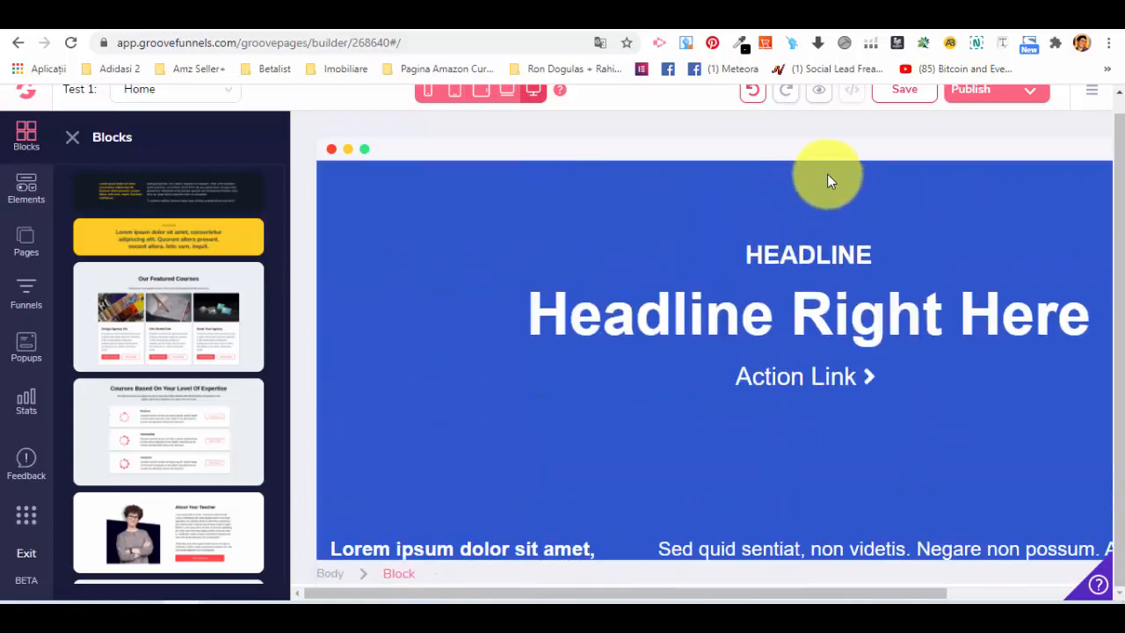
click(820, 93)
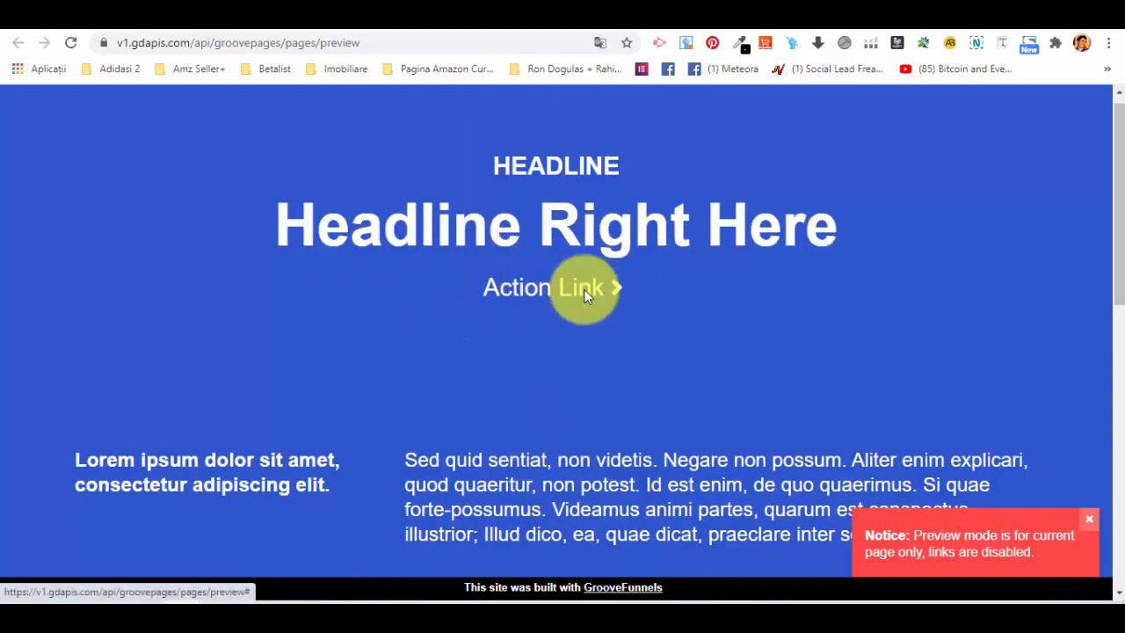
scroll(584, 295, down, 2)
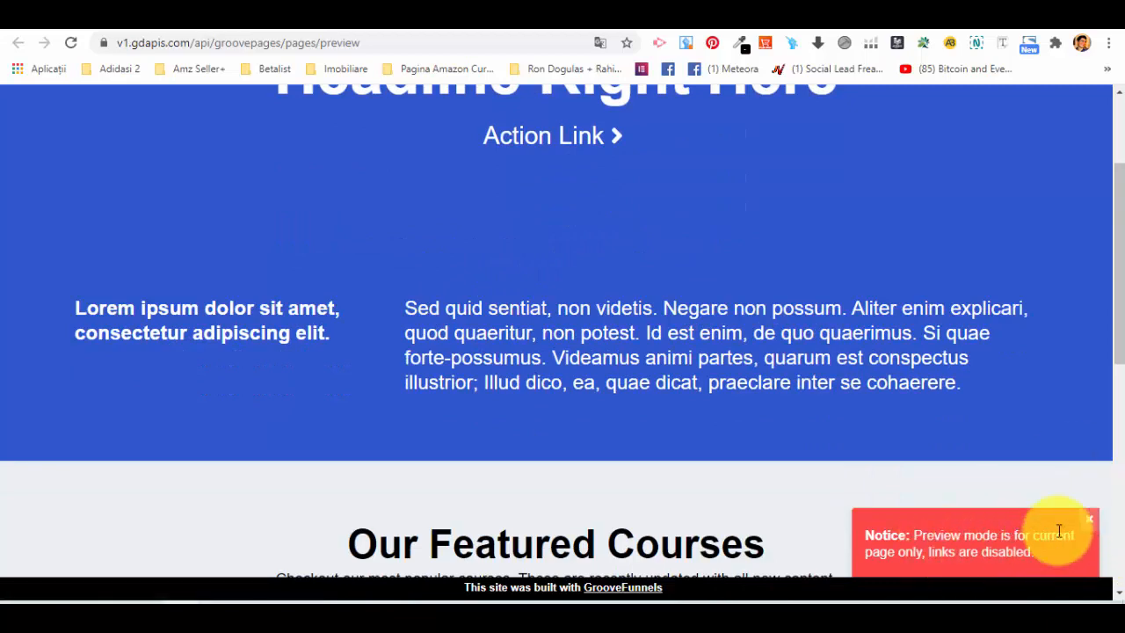
click(1087, 519)
scroll(731, 284, up, 2)
scroll(706, 174, down, 8)
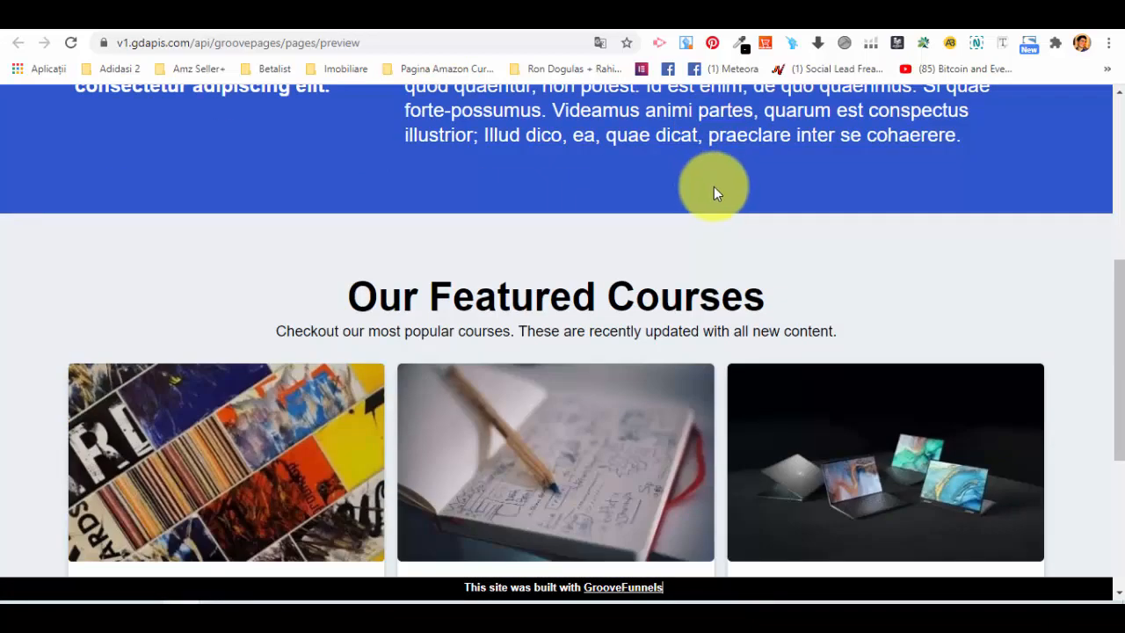
scroll(533, 371, up, 8)
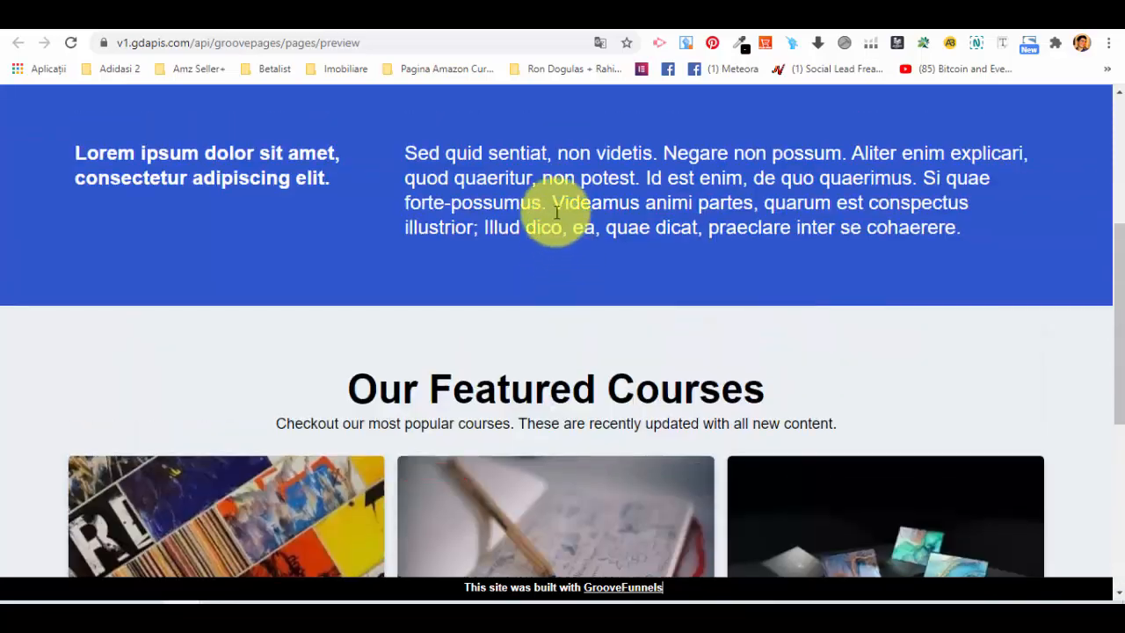
scroll(704, 274, down, 5)
scroll(681, 250, up, 3)
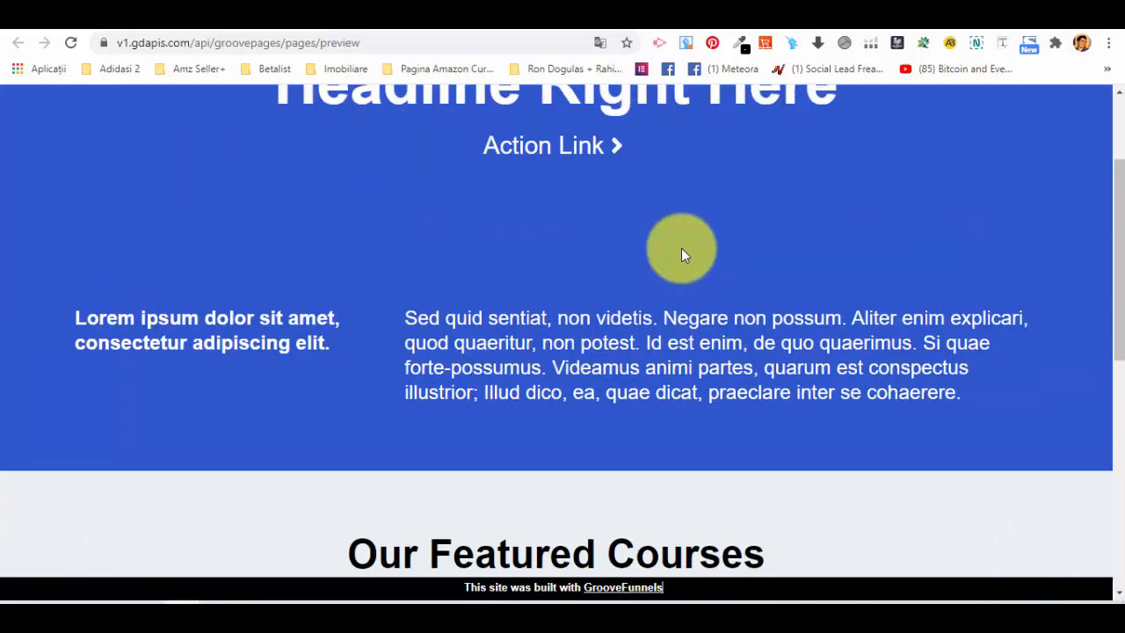
click(123, 22)
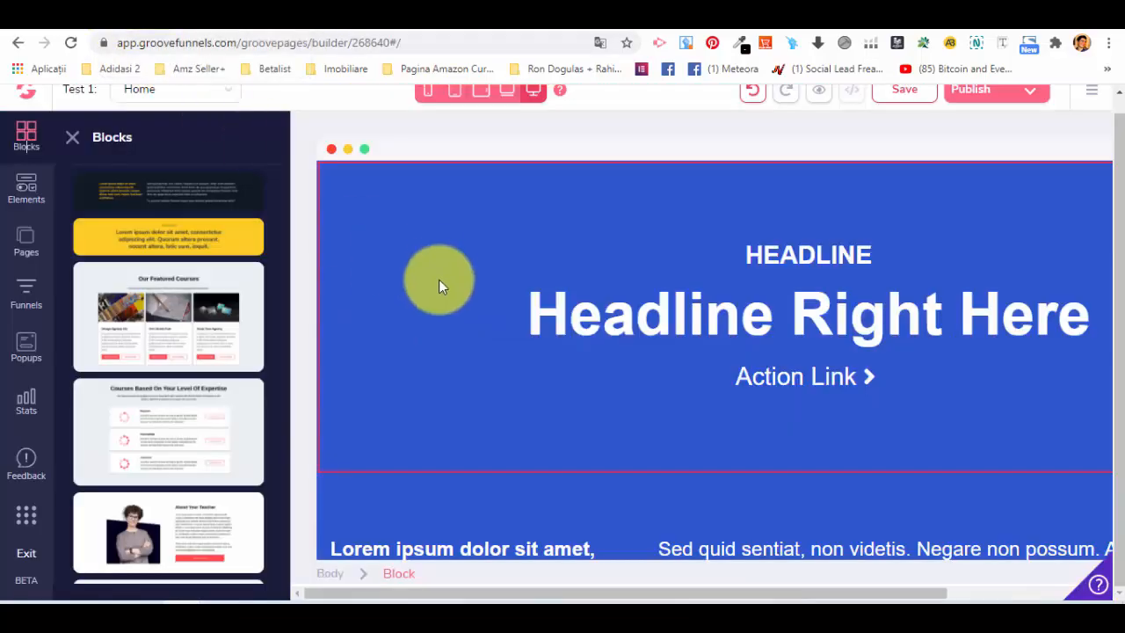
Examine the available page elements, from layout, text, lists and buttons to media, form and ecommerce.
scroll(437, 267, down, 3)
scroll(234, 286, down, 5)
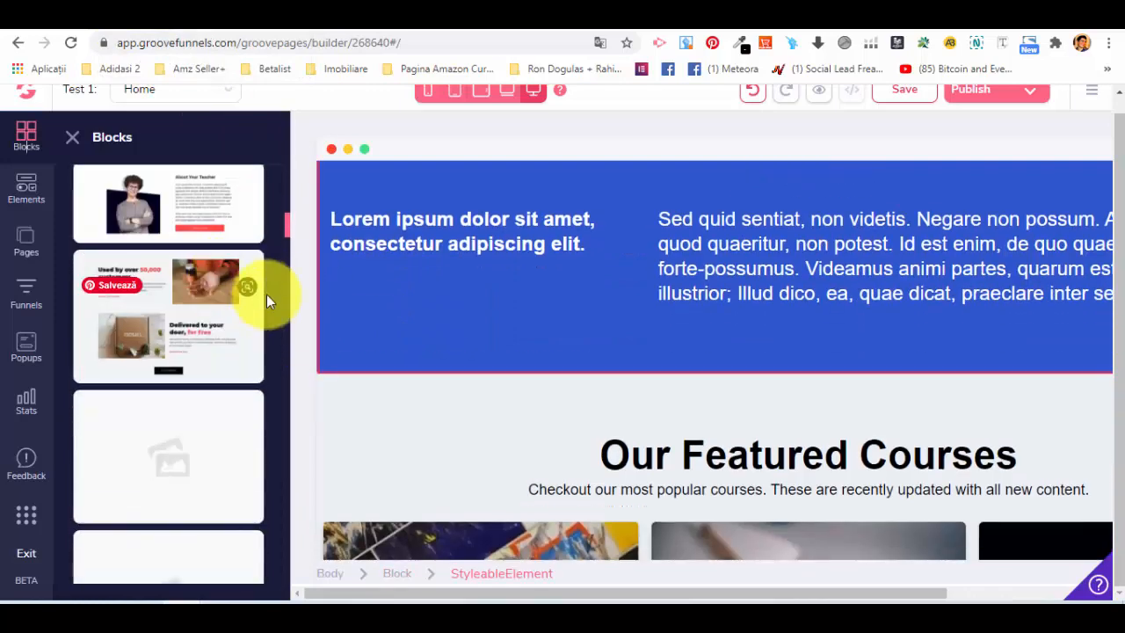
scroll(259, 289, up, 10)
scroll(158, 268, up, 1)
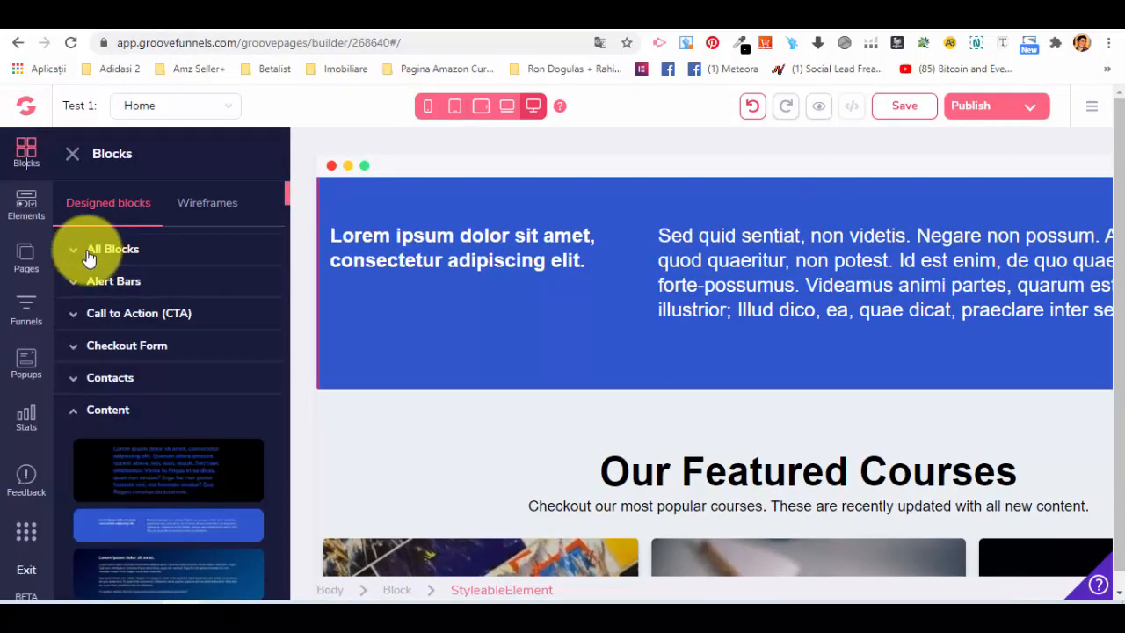
click(32, 212)
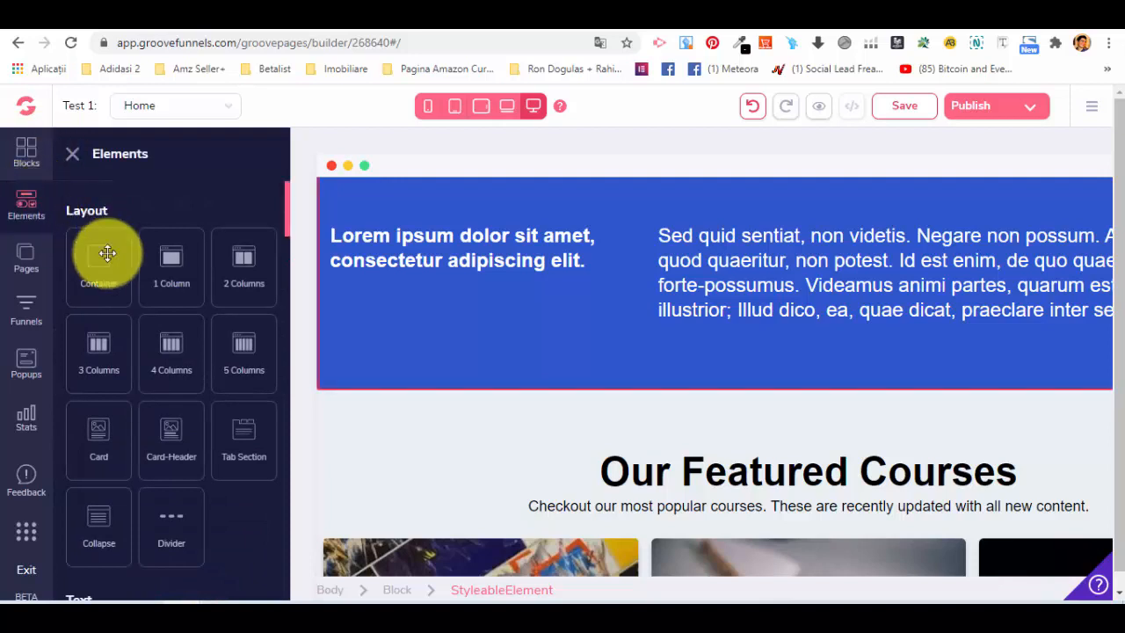
scroll(96, 347, down, 1)
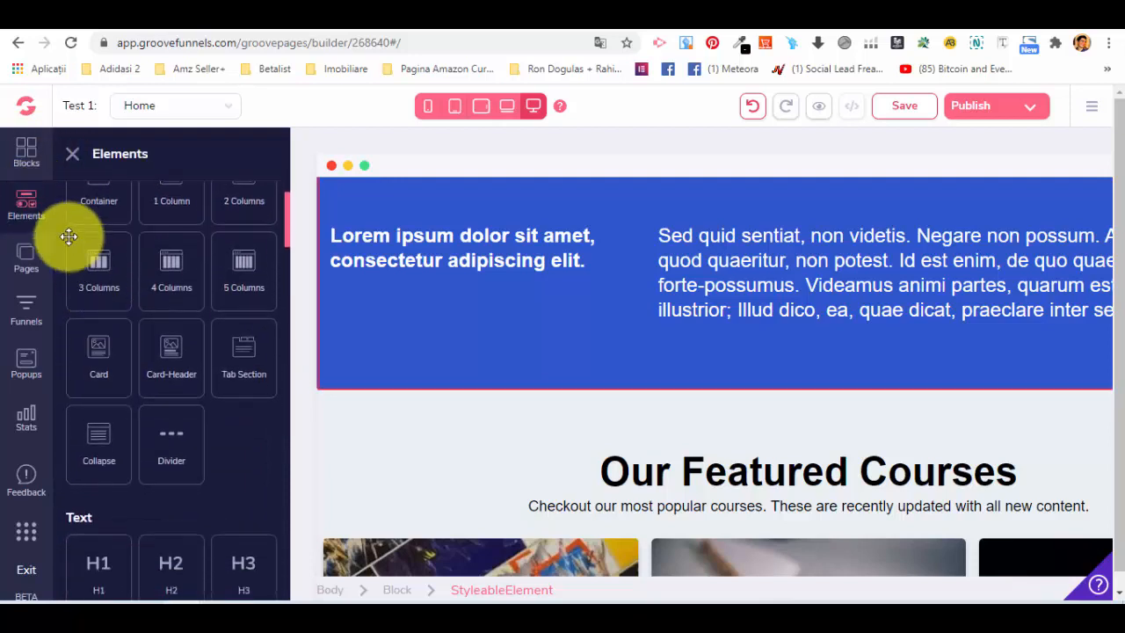
scroll(100, 294, up, 1)
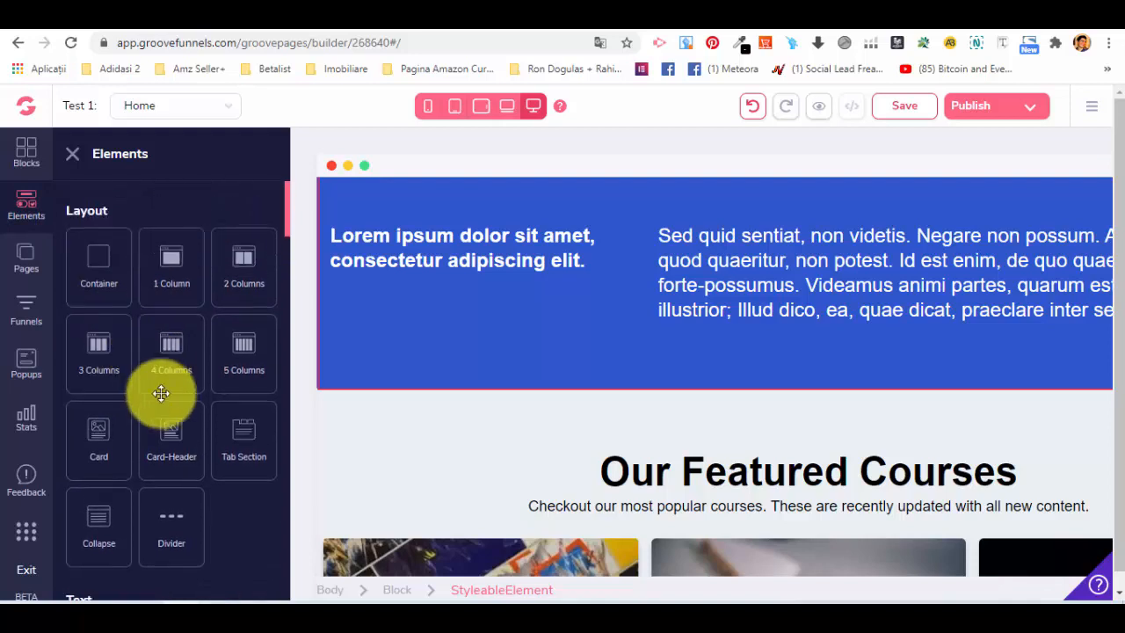
scroll(176, 303, down, 6)
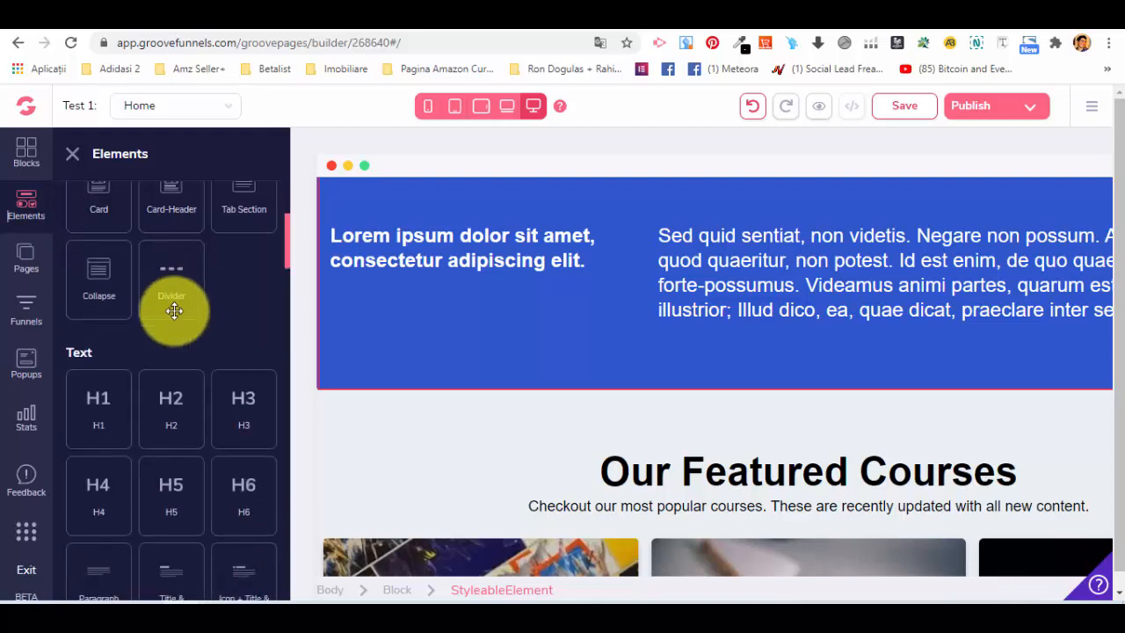
scroll(94, 330, up, 2)
scroll(132, 351, down, 4)
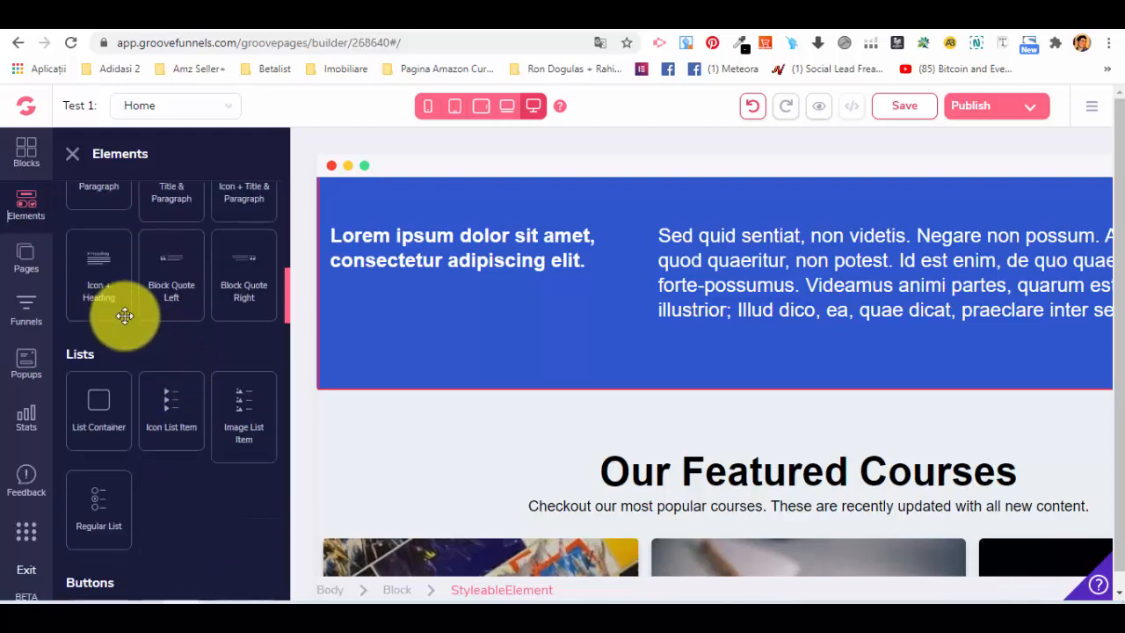
scroll(114, 308, down, 2)
scroll(176, 299, down, 2)
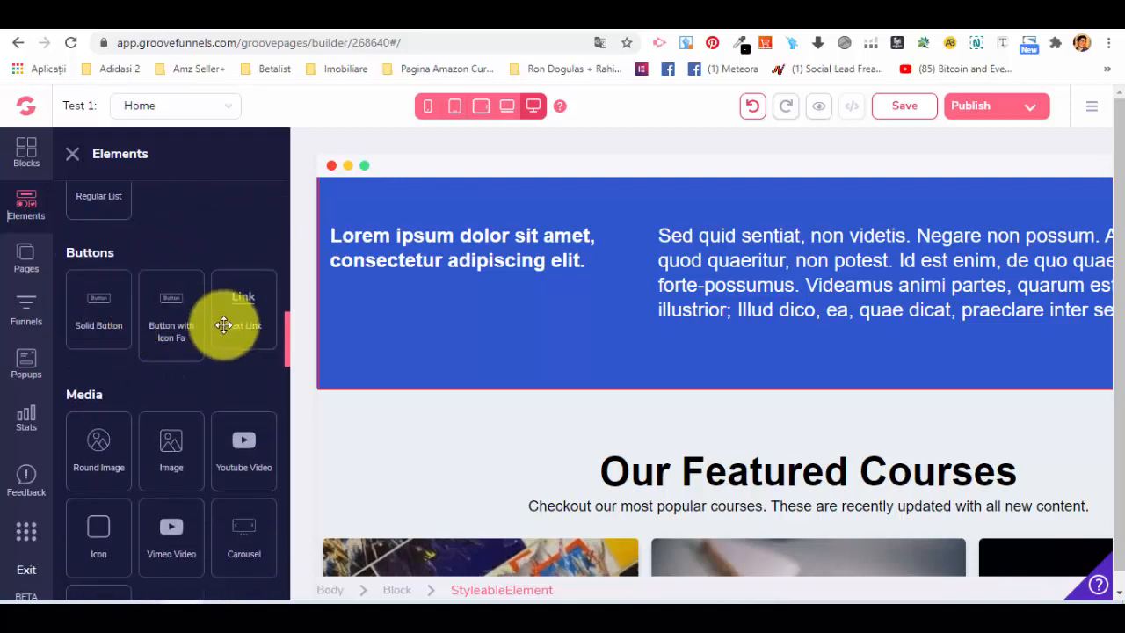
scroll(141, 369, down, 1)
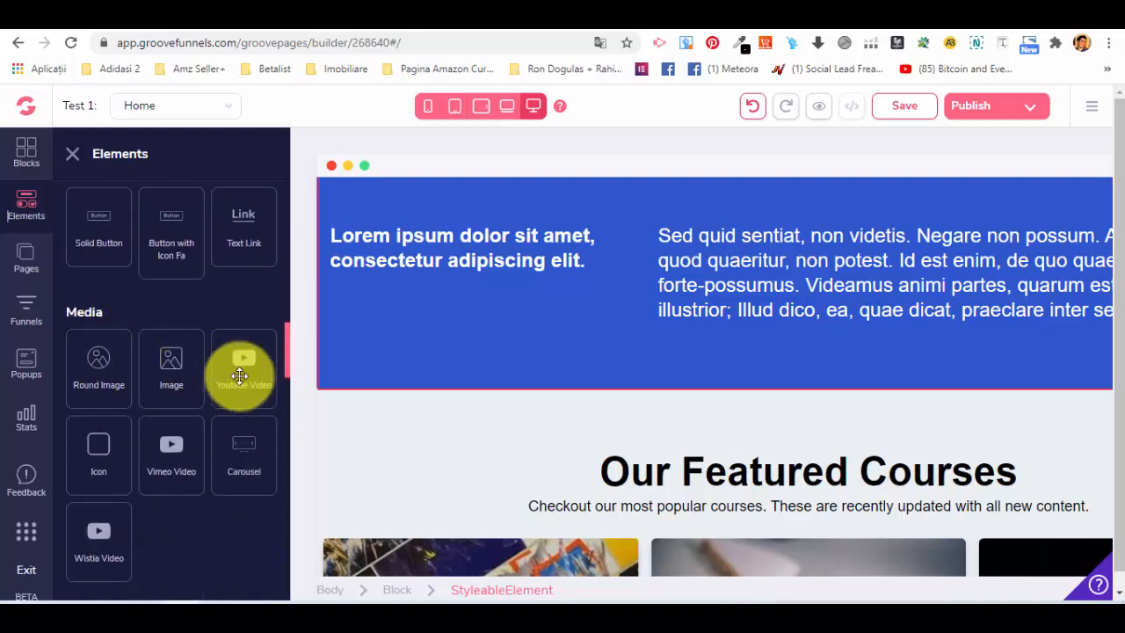
scroll(249, 439, down, 1)
scroll(249, 440, down, 1)
scroll(615, 378, down, 5)
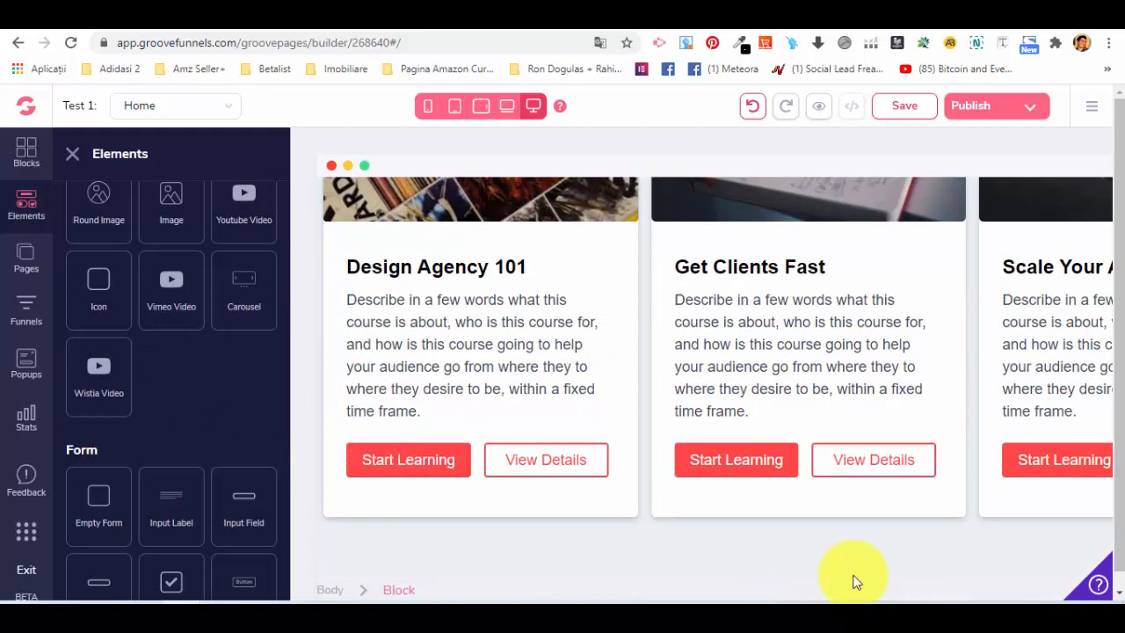
scroll(255, 429, down, 2)
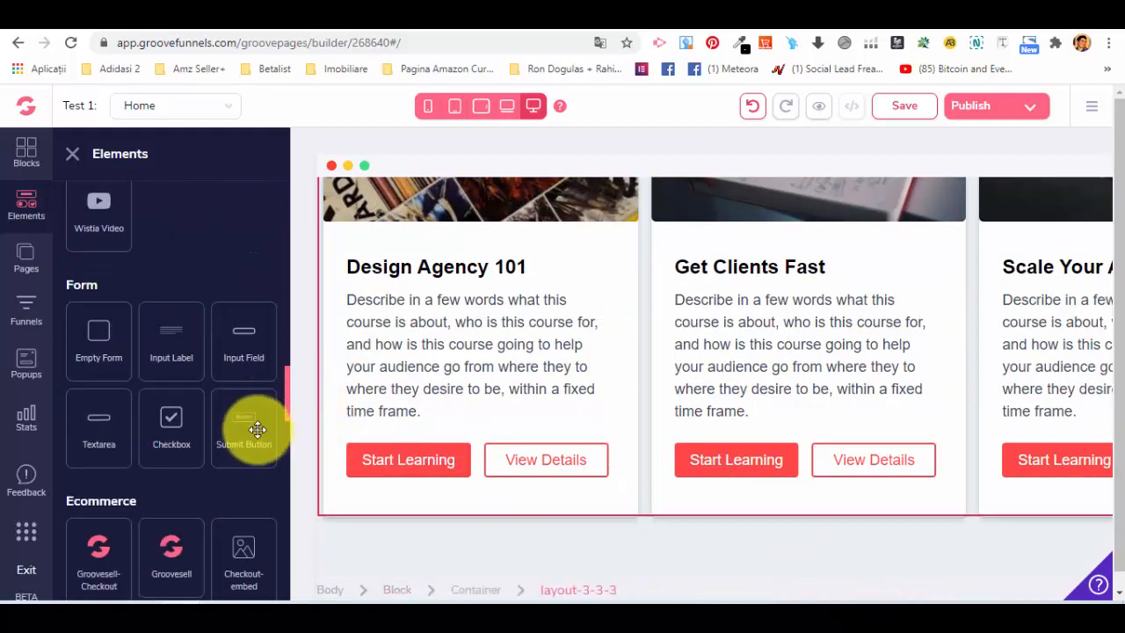
Add a YouTube video element below the buttons of the "Get Clients Fast" course card and open its settings.
scroll(231, 398, up, 3)
drag(243, 363, 822, 515)
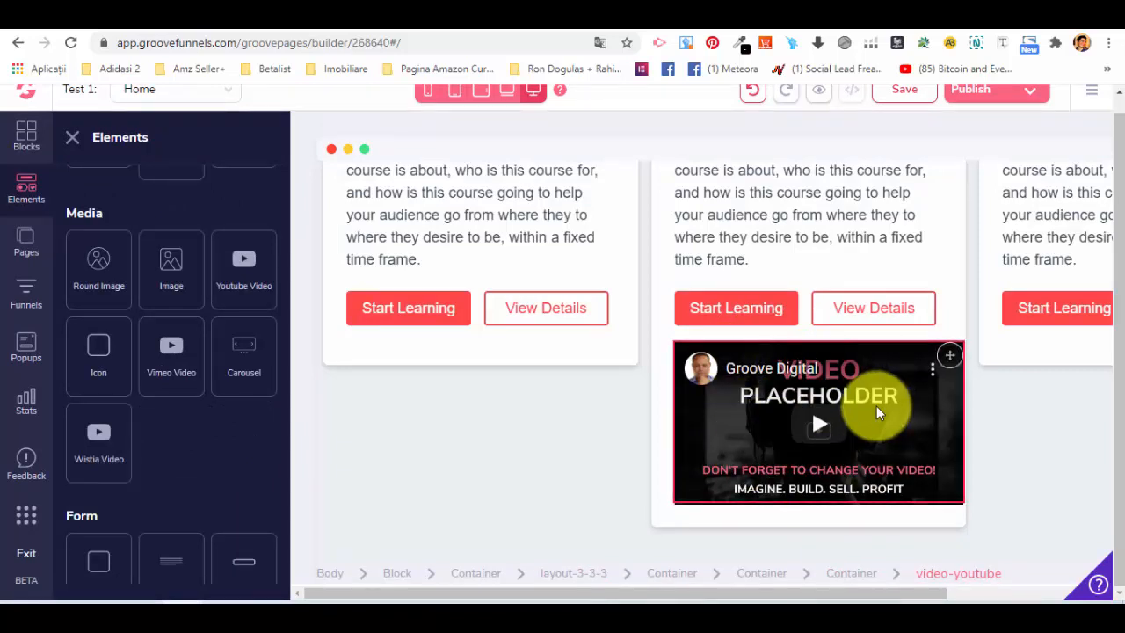
click(694, 304)
click(808, 404)
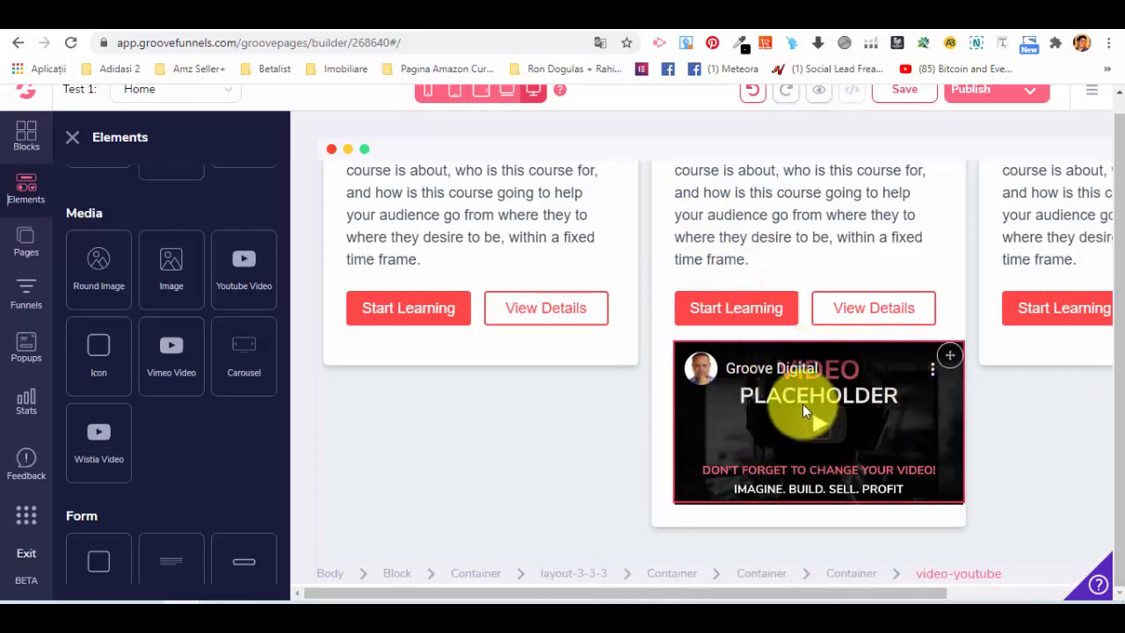
click(871, 371)
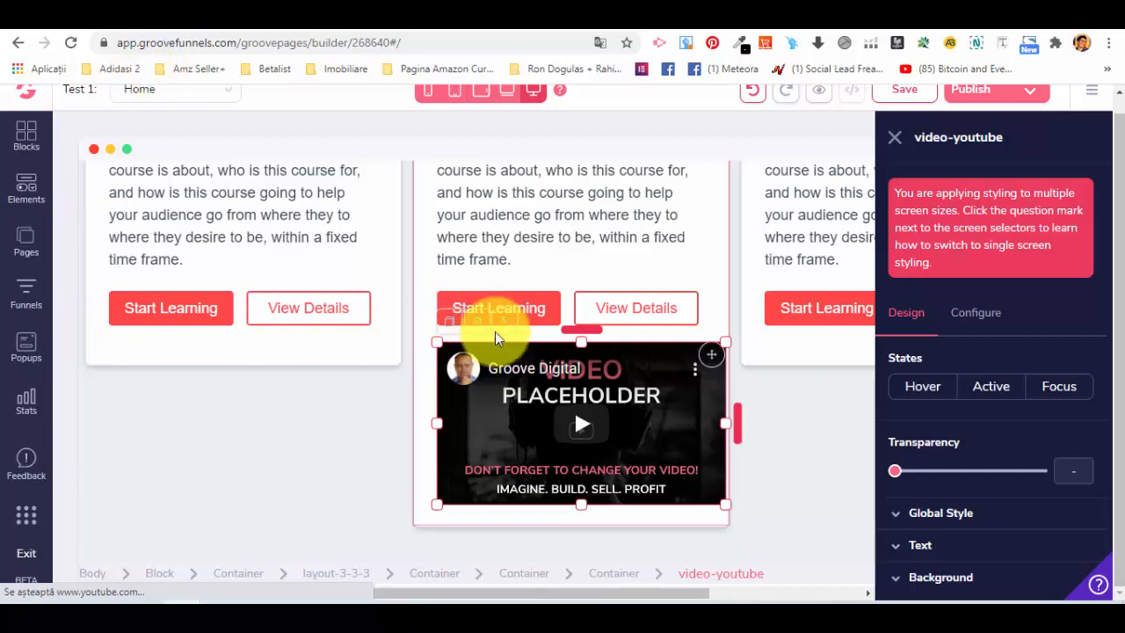
drag(629, 386, 655, 455)
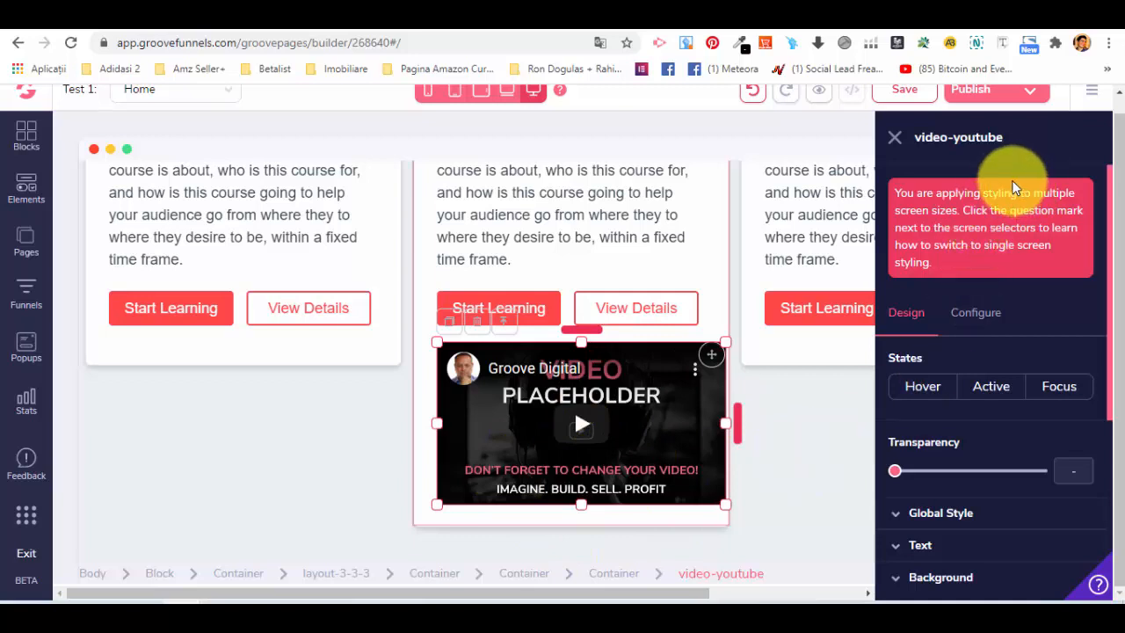
Examine the YouTube video element's design options and its configuration settings for video ID, autoplay, controls and aspect ratio.
scroll(971, 219, down, 3)
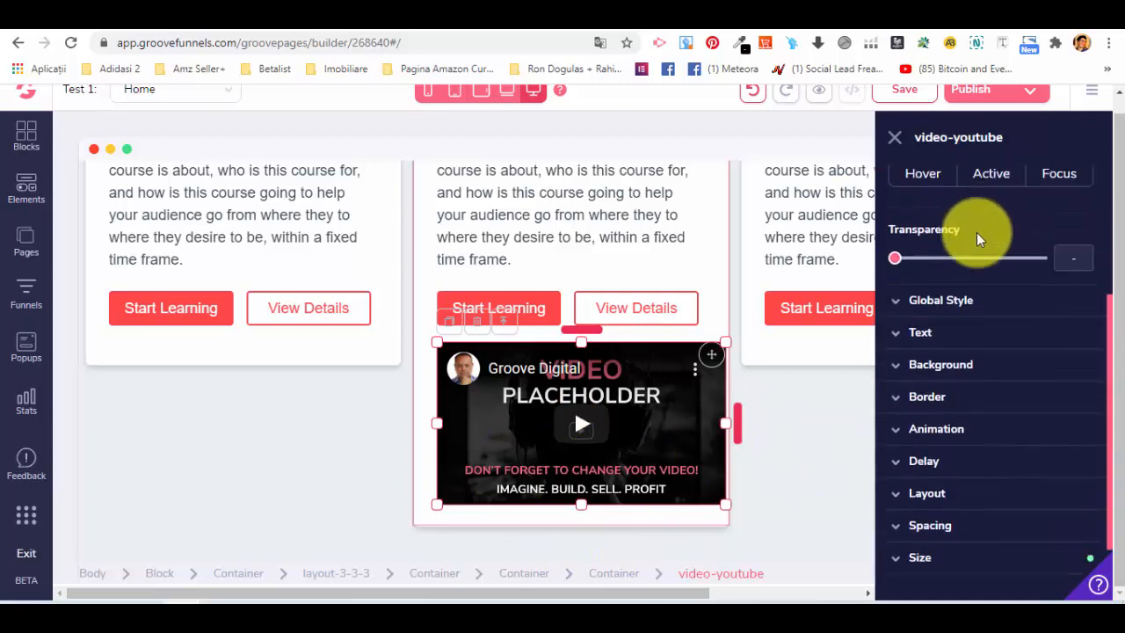
scroll(976, 232, up, 4)
scroll(932, 280, down, 1)
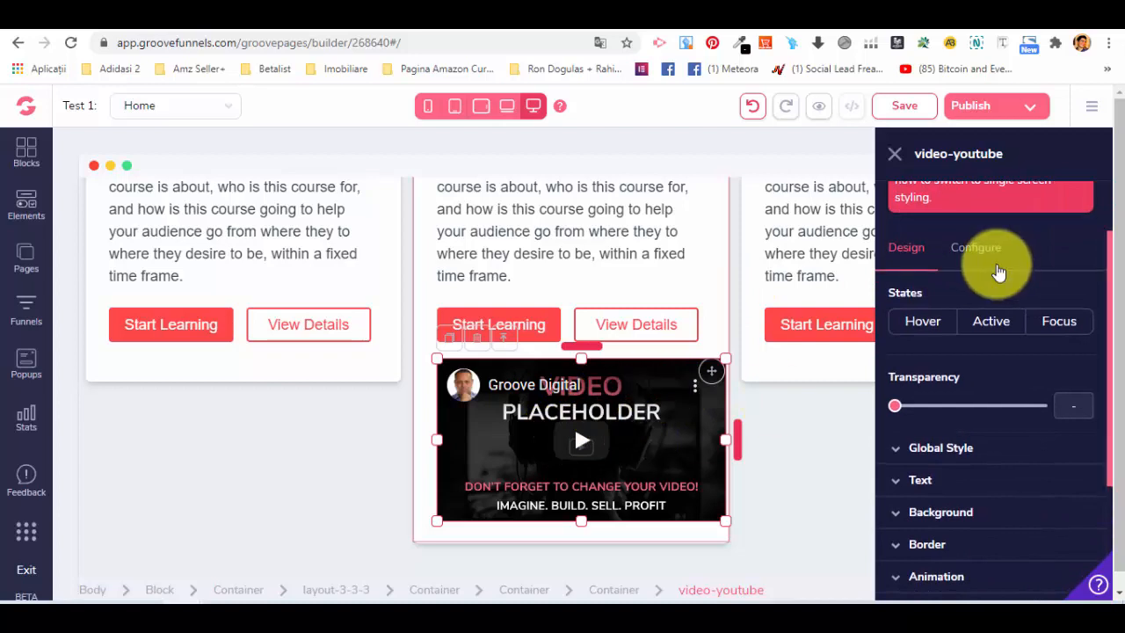
scroll(1001, 258, up, 1)
scroll(966, 176, down, 1)
scroll(986, 245, up, 1)
scroll(986, 244, up, 1)
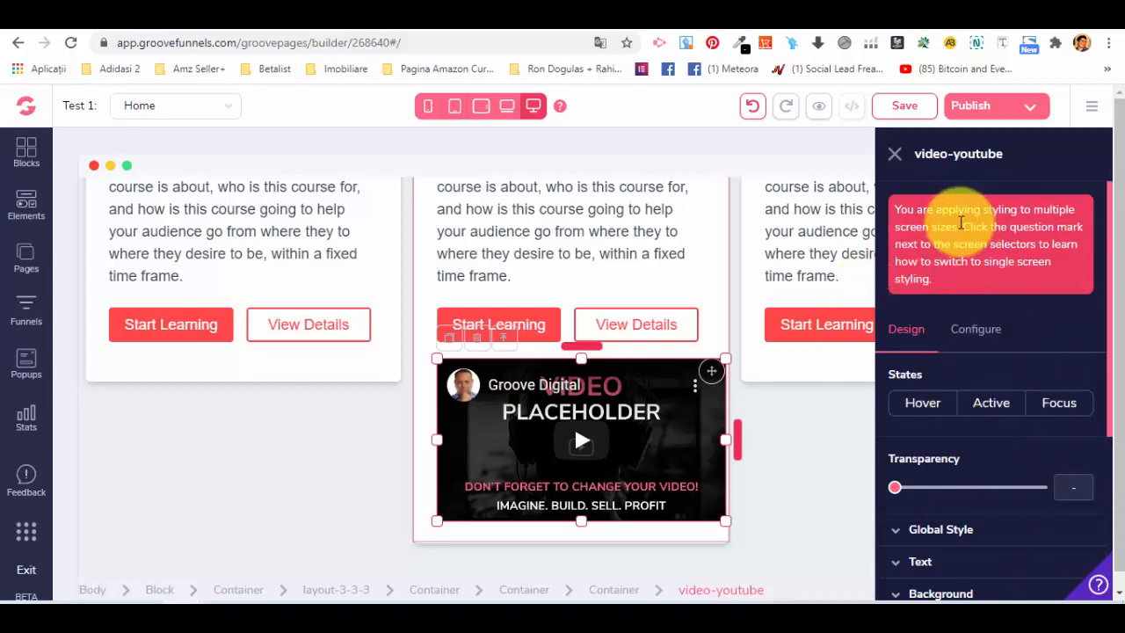
scroll(918, 264, down, 2)
scroll(918, 309, up, 1)
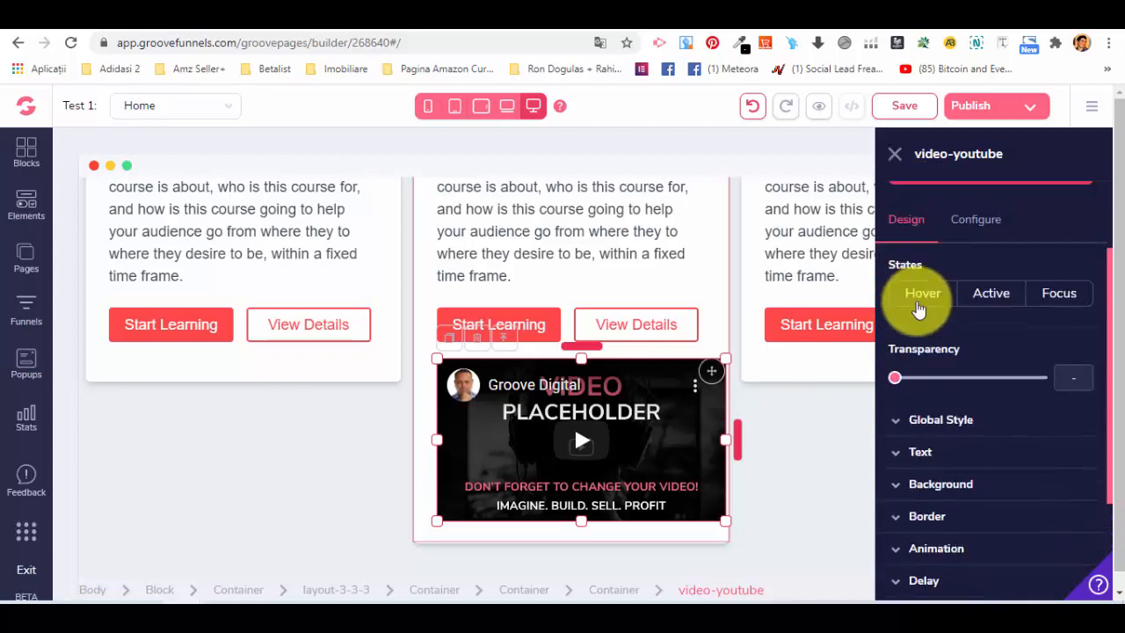
scroll(918, 310, up, 2)
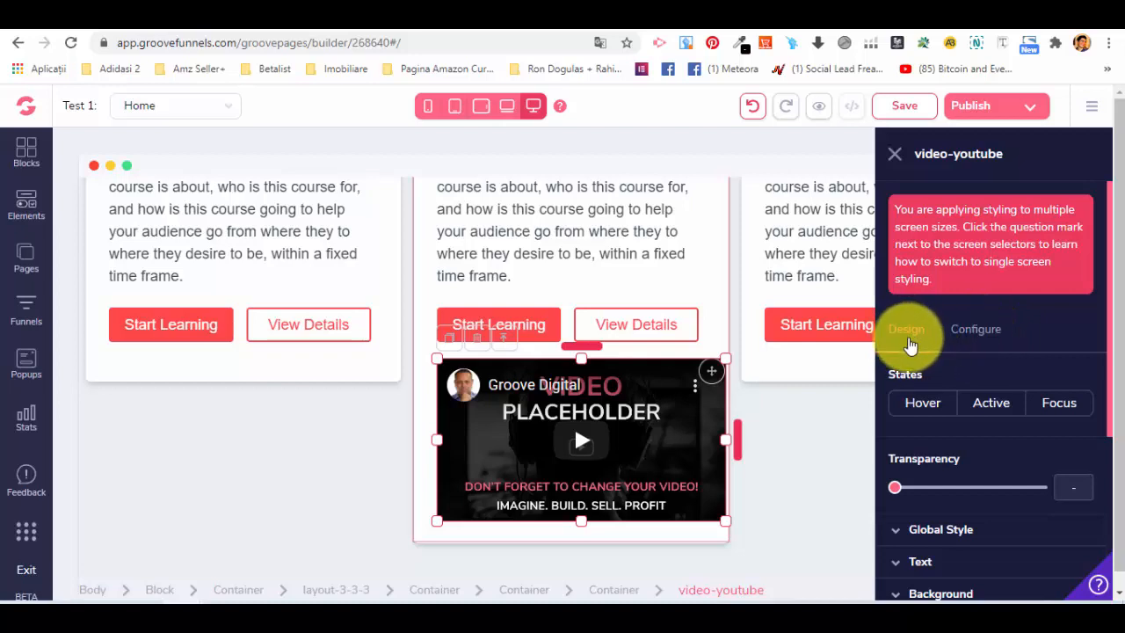
scroll(911, 336, down, 2)
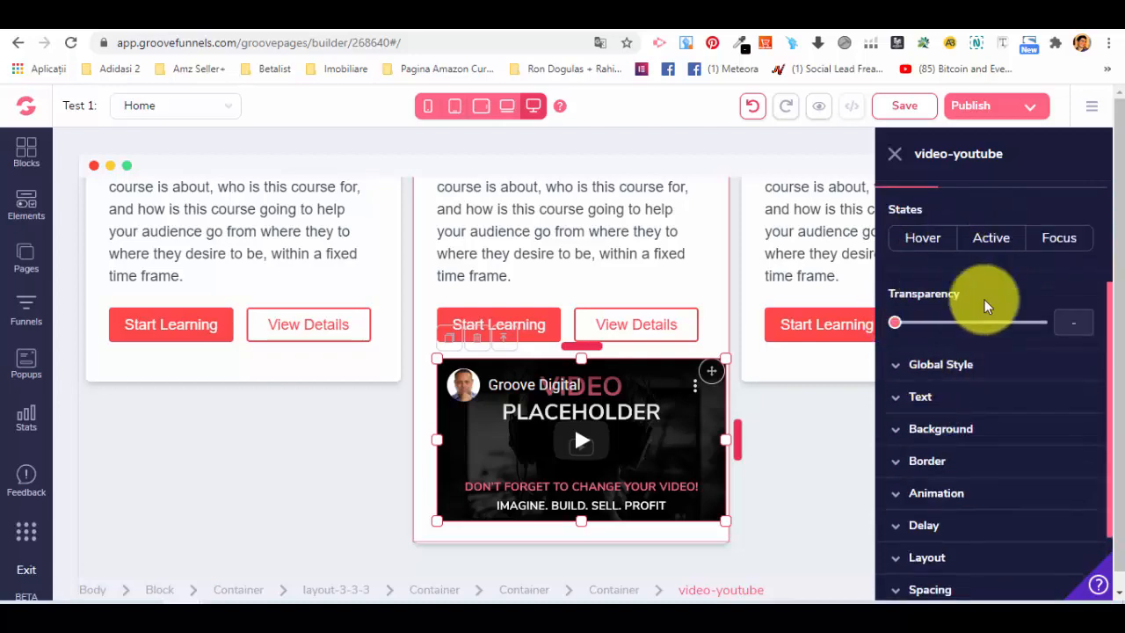
scroll(914, 281, down, 3)
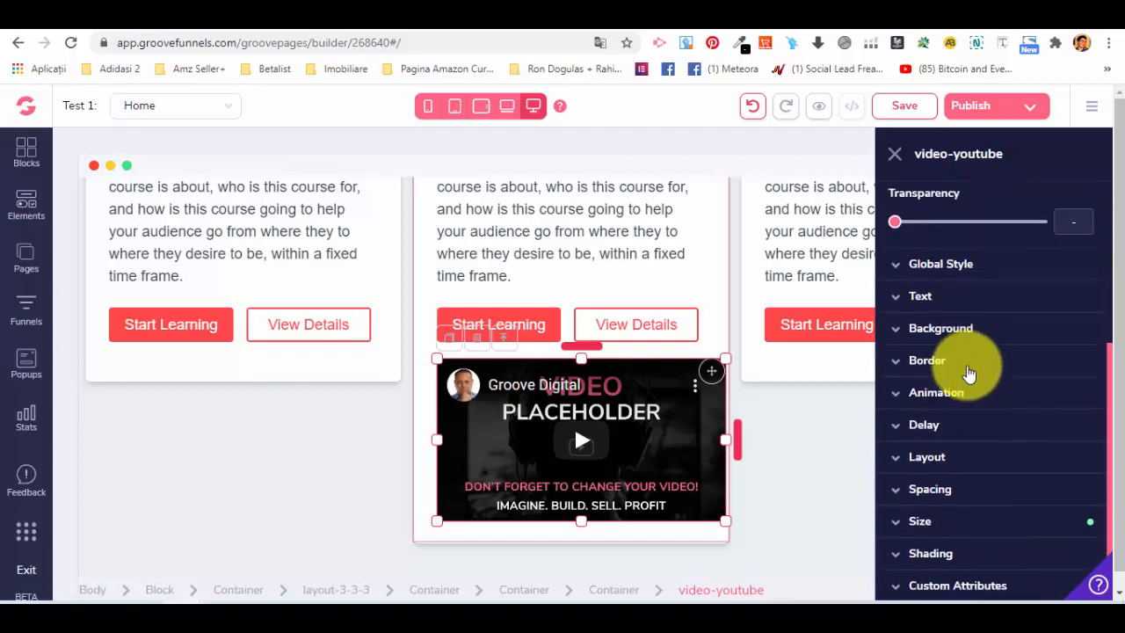
scroll(947, 389, up, 5)
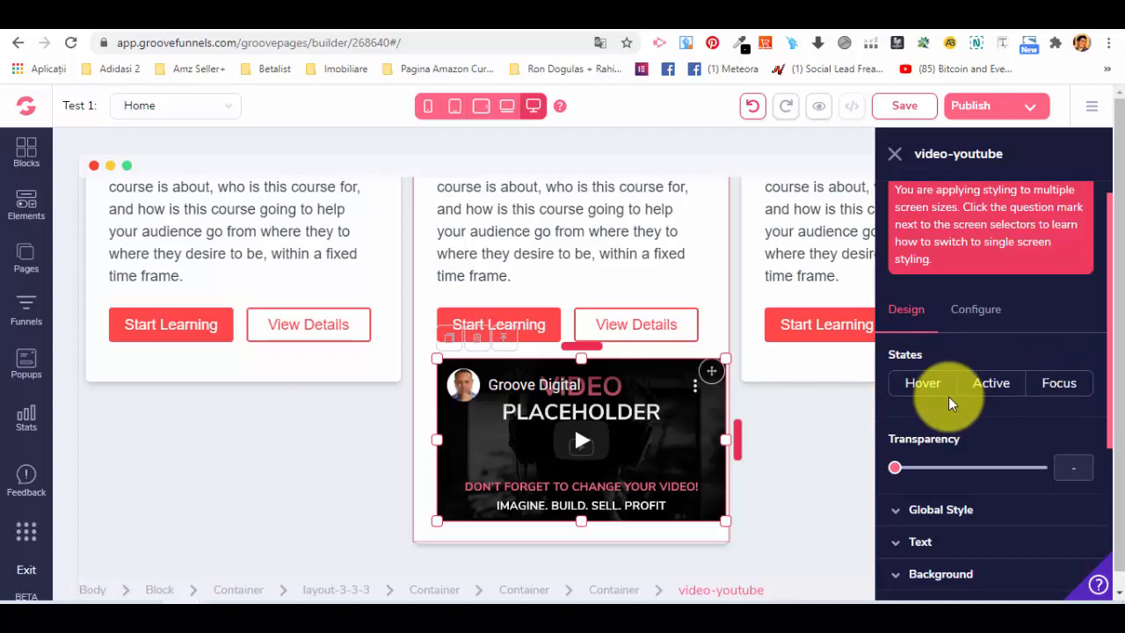
scroll(940, 351, down, 3)
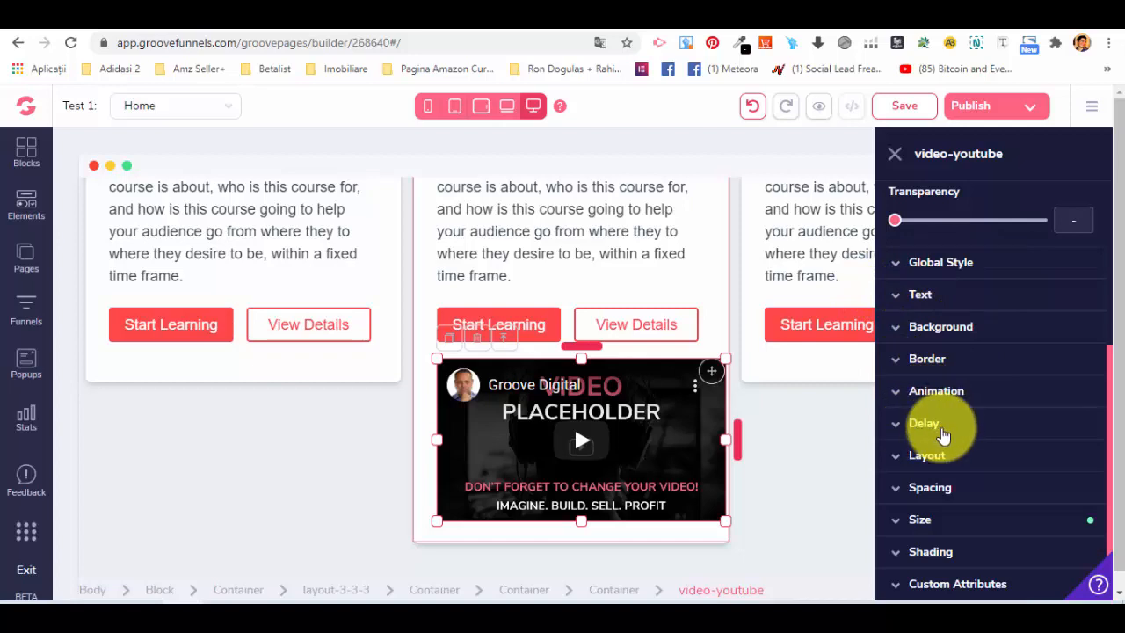
scroll(945, 492, down, 1)
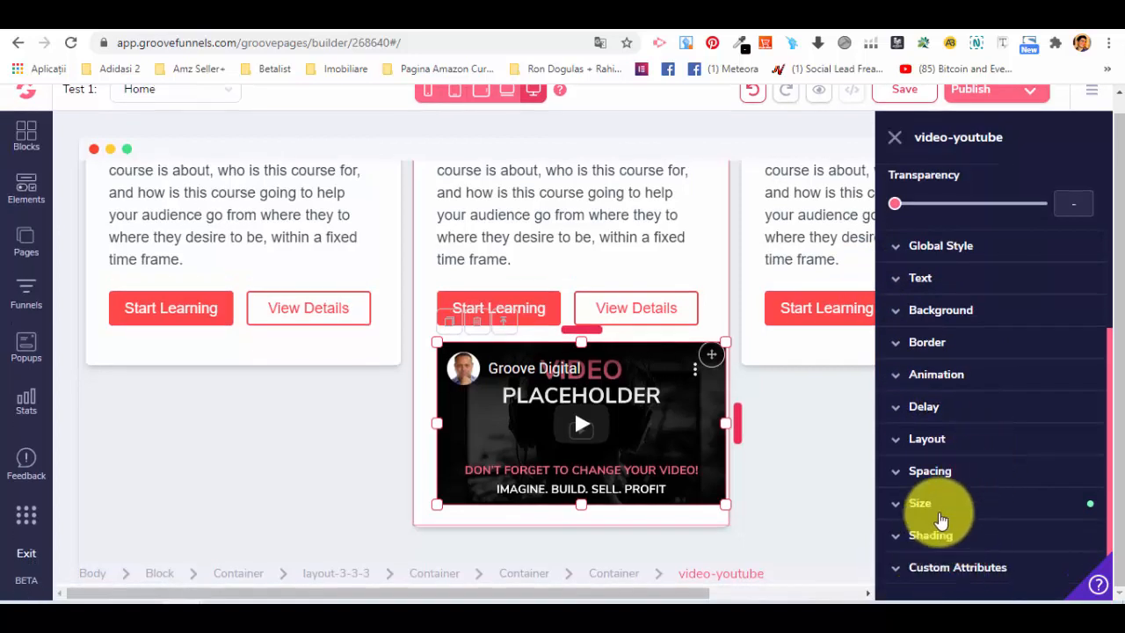
scroll(945, 510, up, 3)
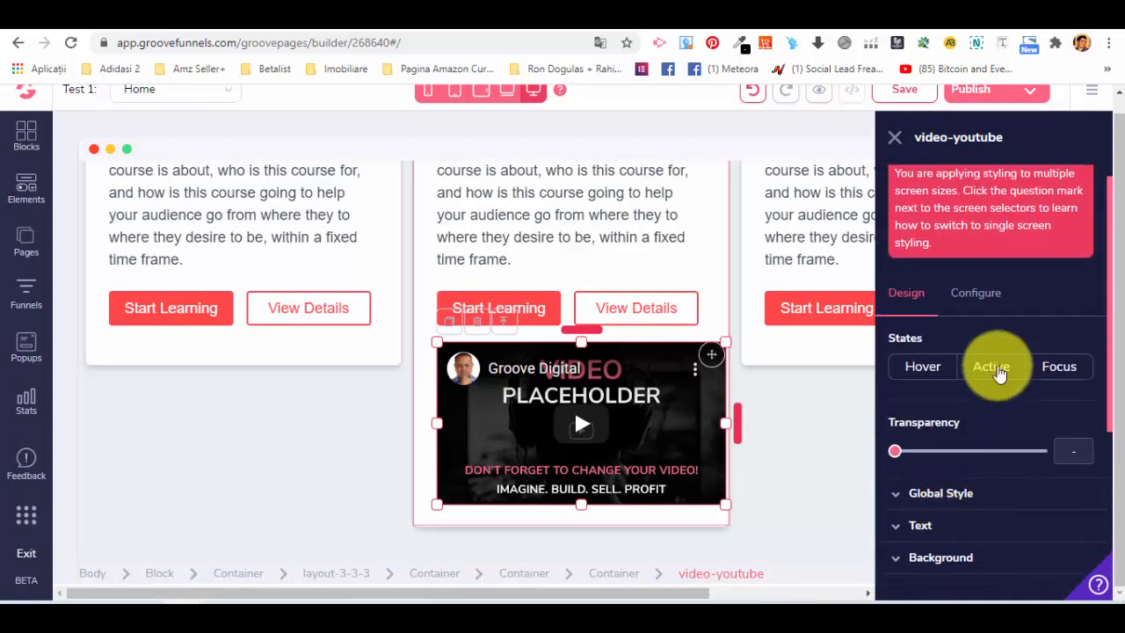
click(978, 303)
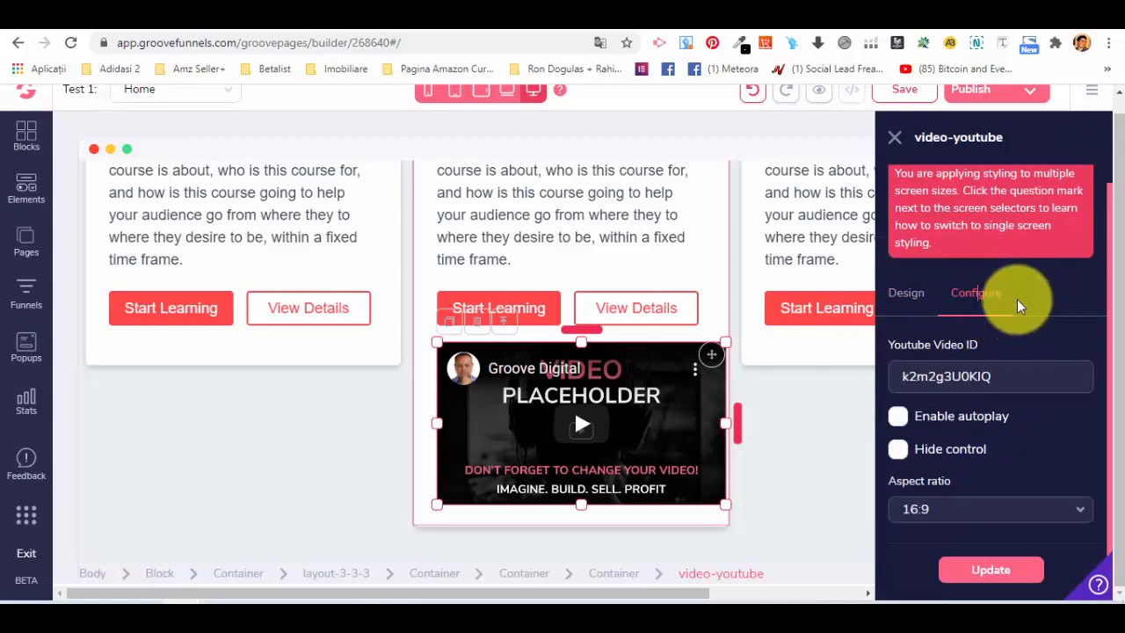
Inspect the YouTube video ID setting, then close the video settings and review the three course cards.
double_click(939, 378)
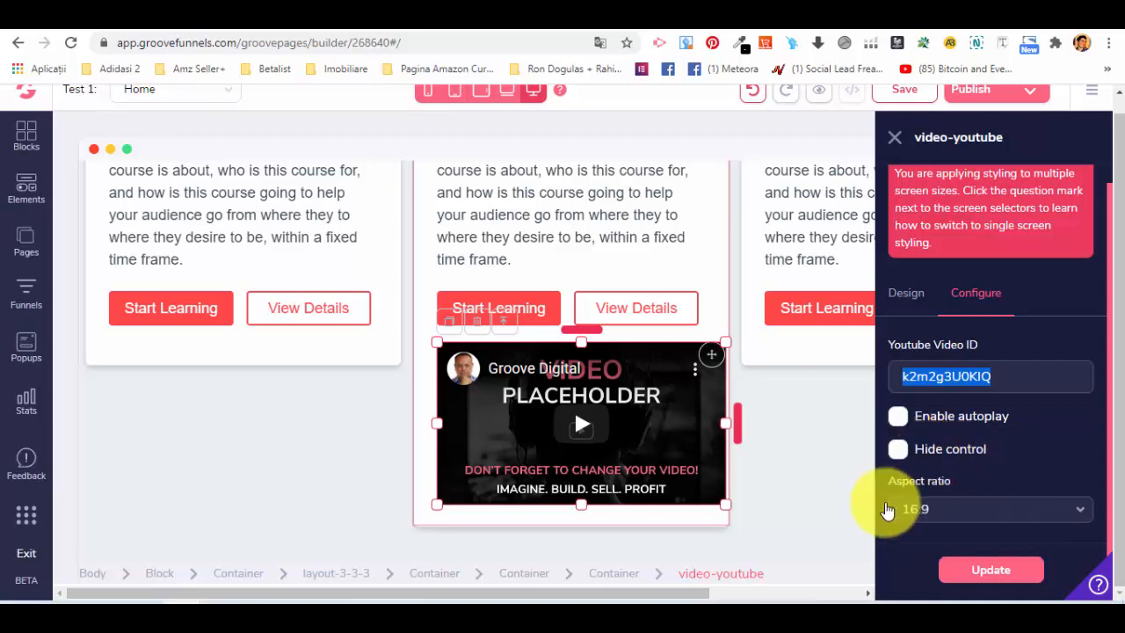
scroll(633, 479, up, 1)
click(893, 145)
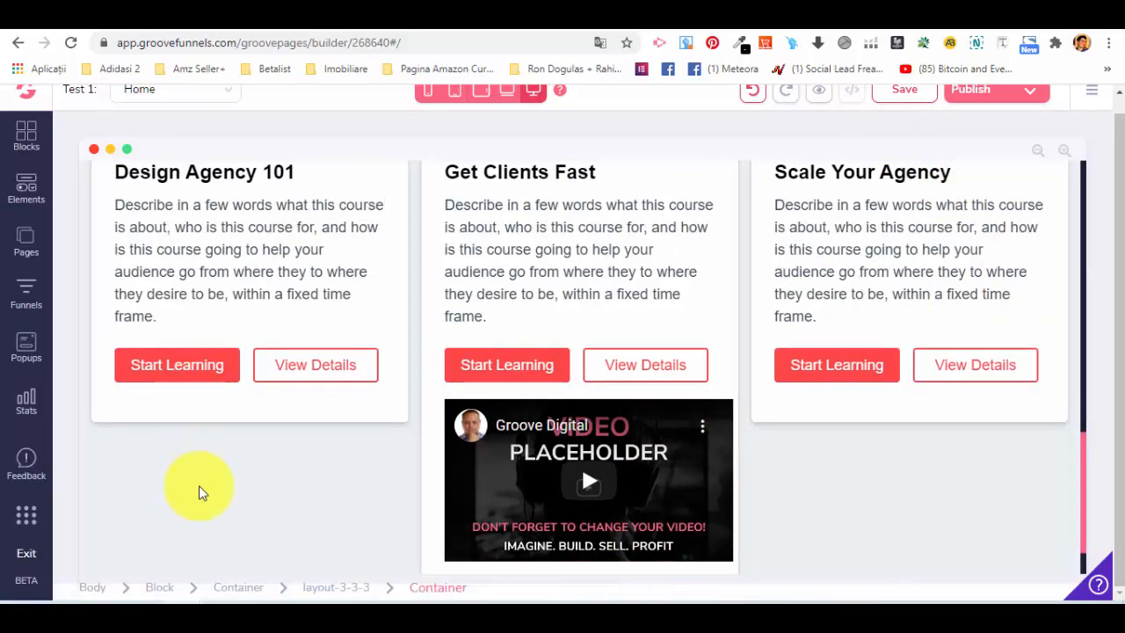
scroll(272, 342, up, 2)
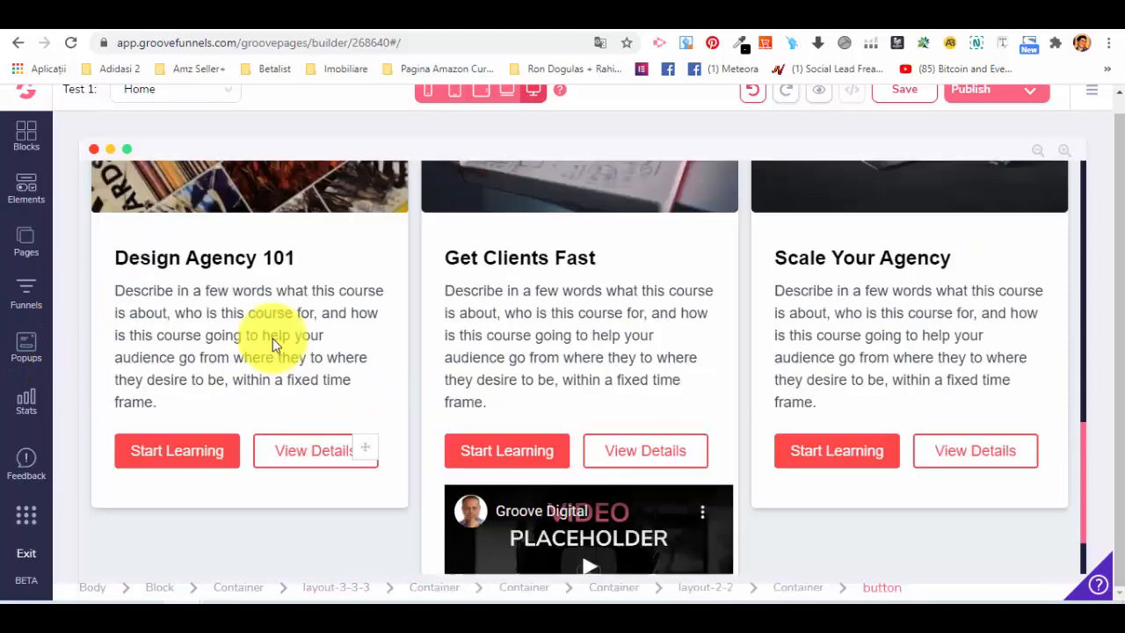
scroll(351, 369, up, 2)
scroll(401, 329, down, 4)
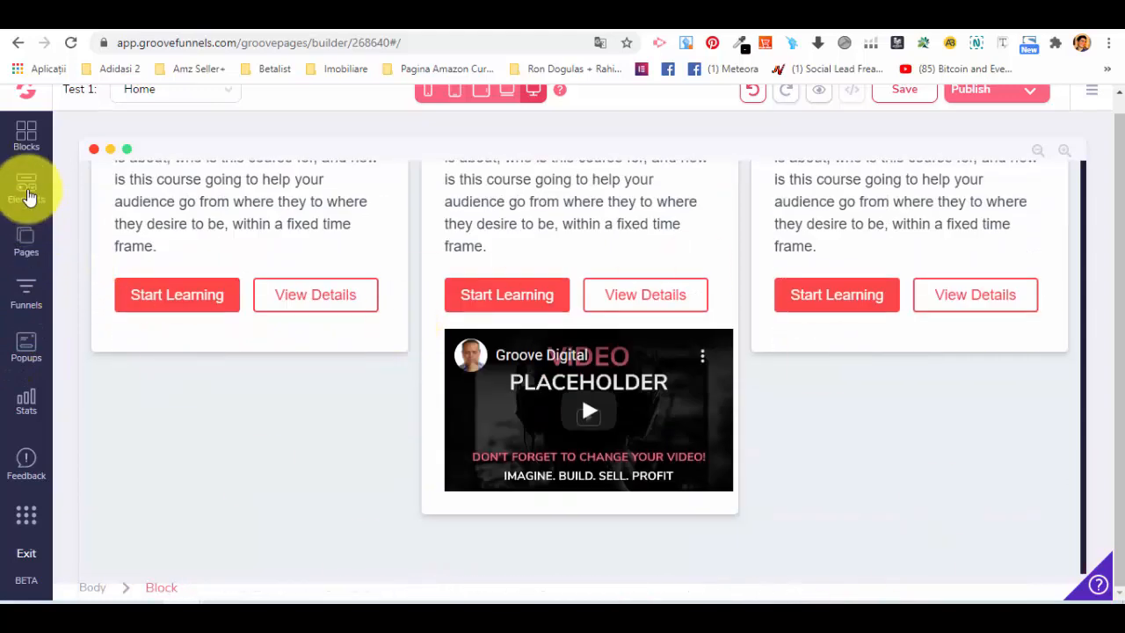
Add a Desktop device element below the buttons of the "Design Agency 101" course card and open its settings.
click(26, 189)
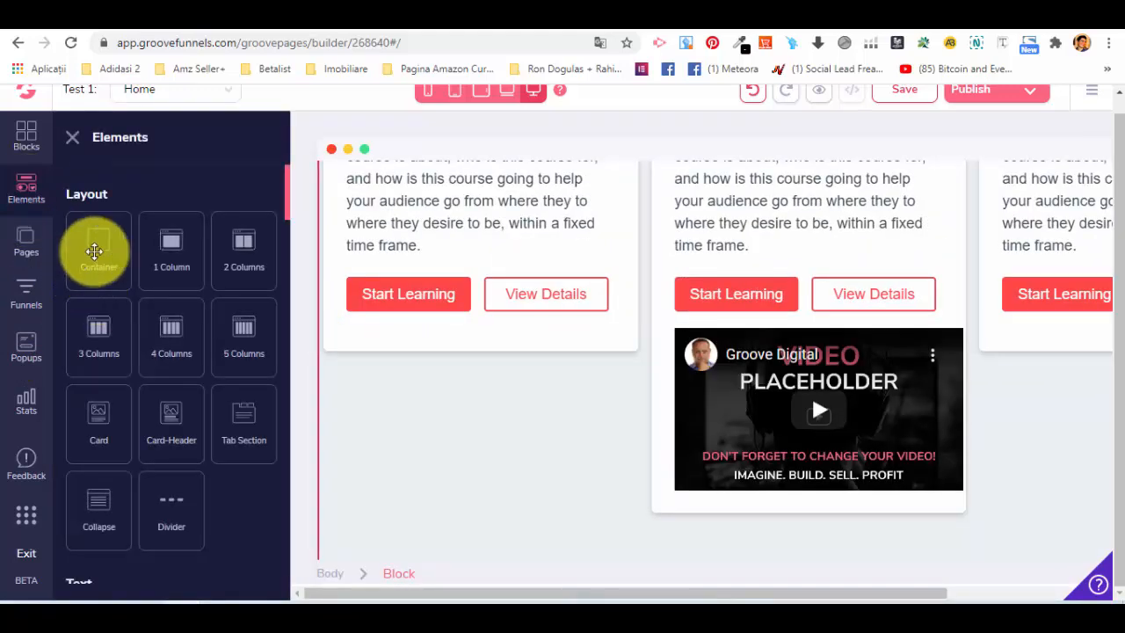
scroll(186, 307, down, 9)
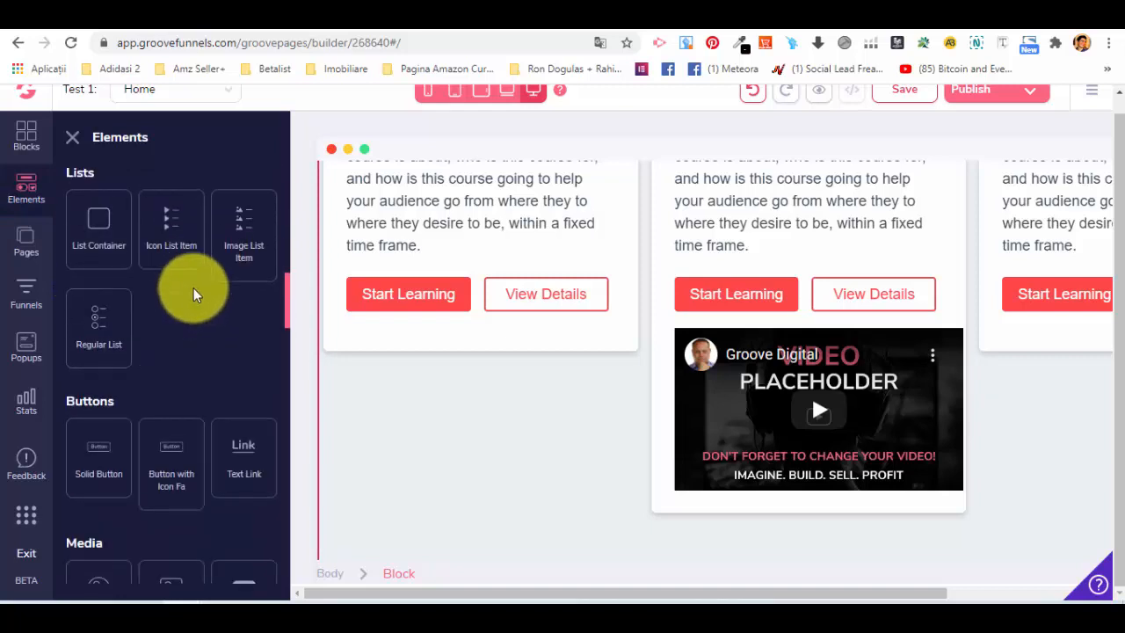
scroll(92, 255, down, 8)
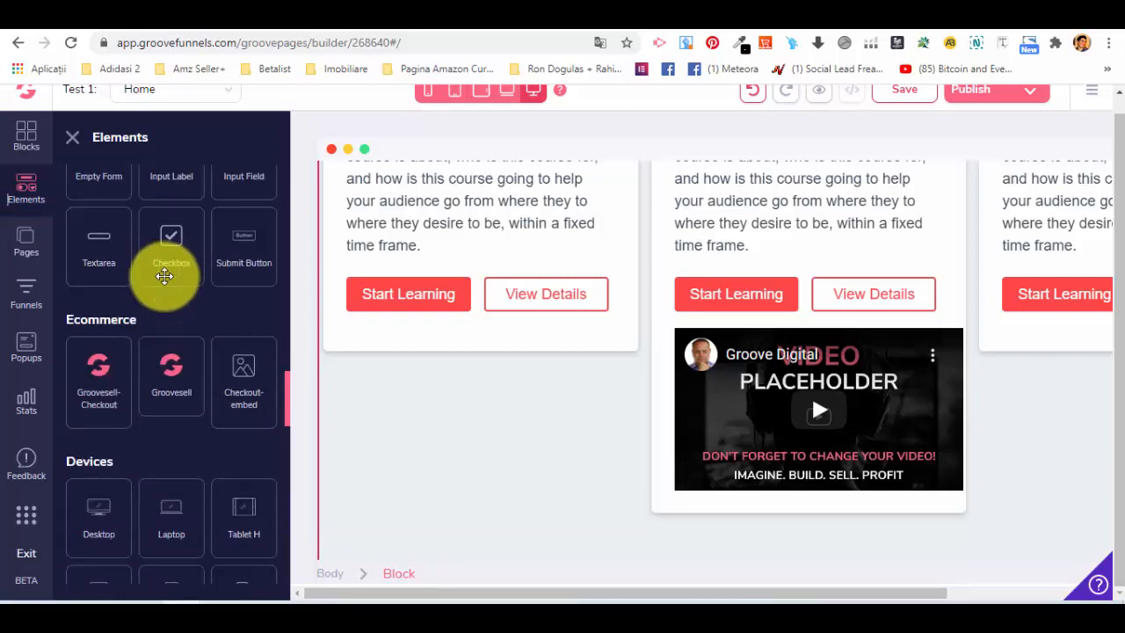
scroll(176, 301, down, 3)
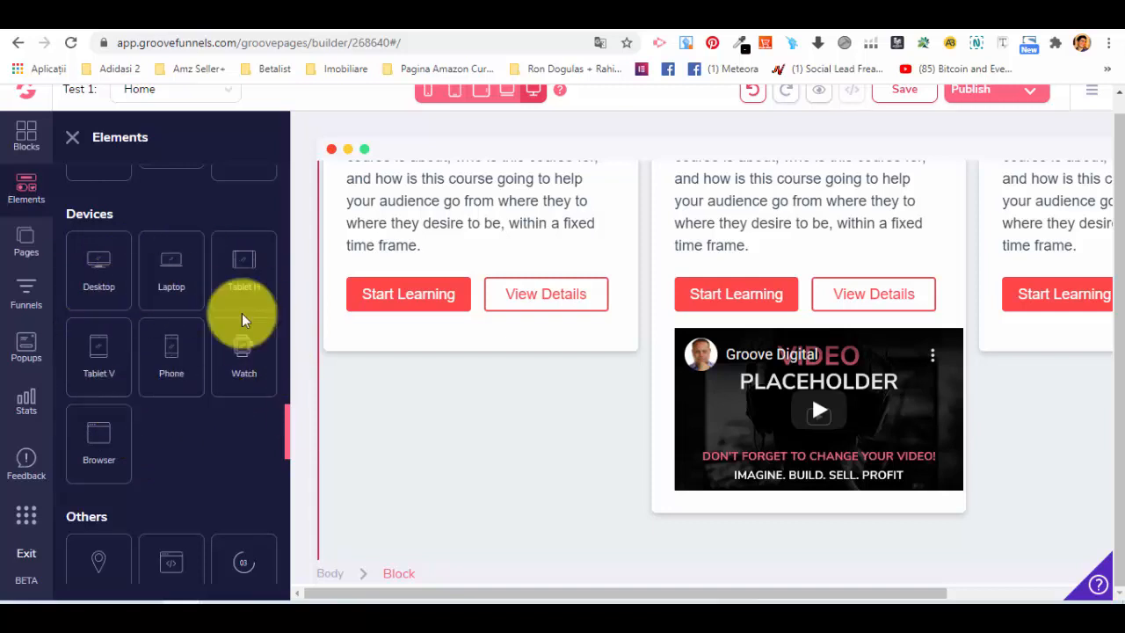
click(106, 250)
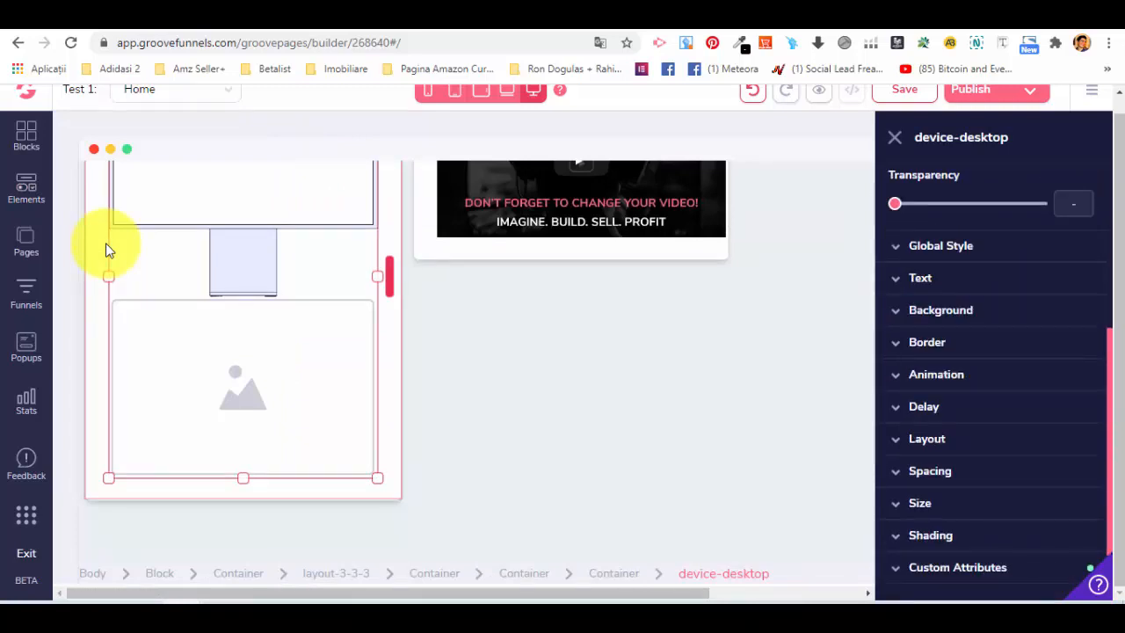
Open the image library from the desktop device's configuration and search the free stock photos for "browser".
click(964, 313)
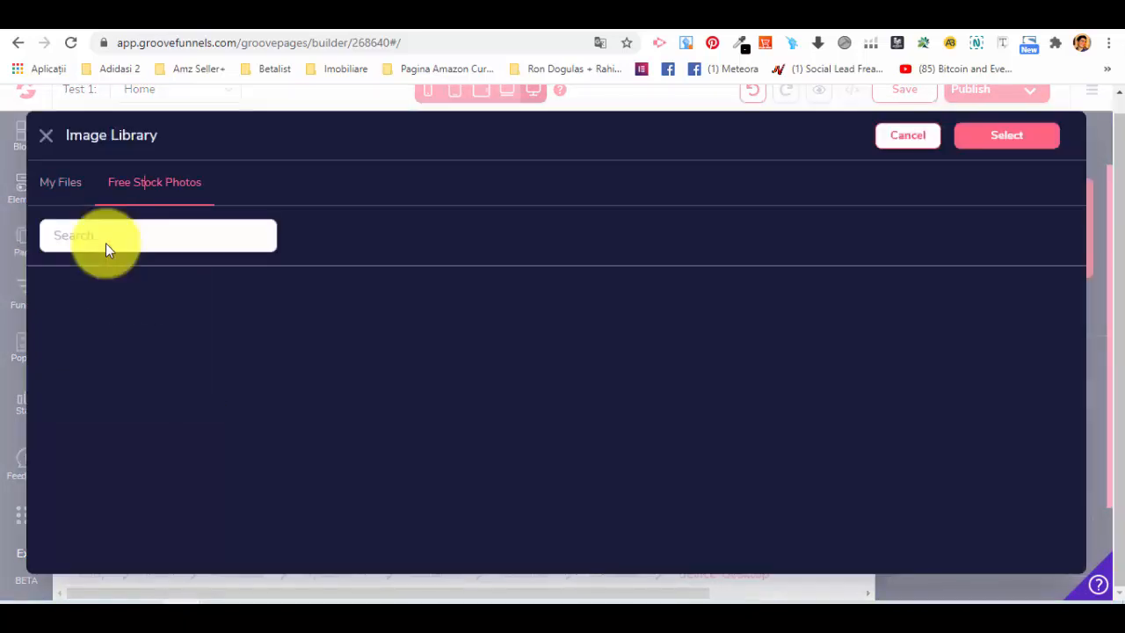
click(105, 250)
text(browser)
key(Return)
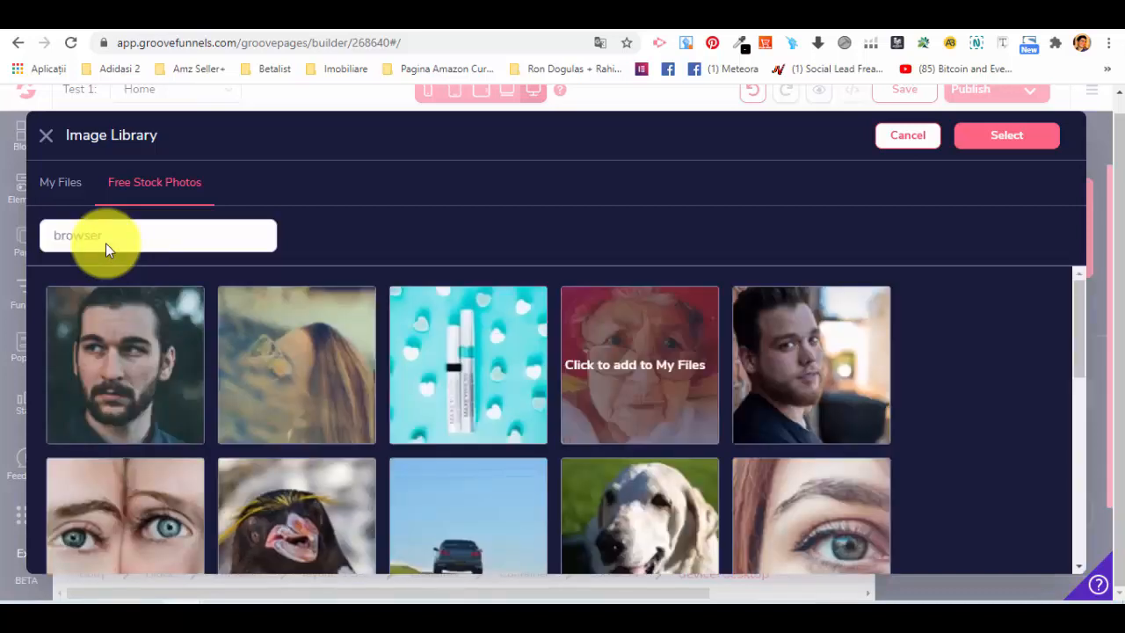
Browse the stock photos and add the picture of the cobbled street with yellow buildings to My Files.
scroll(296, 364, down, 4)
scroll(468, 378, down, 3)
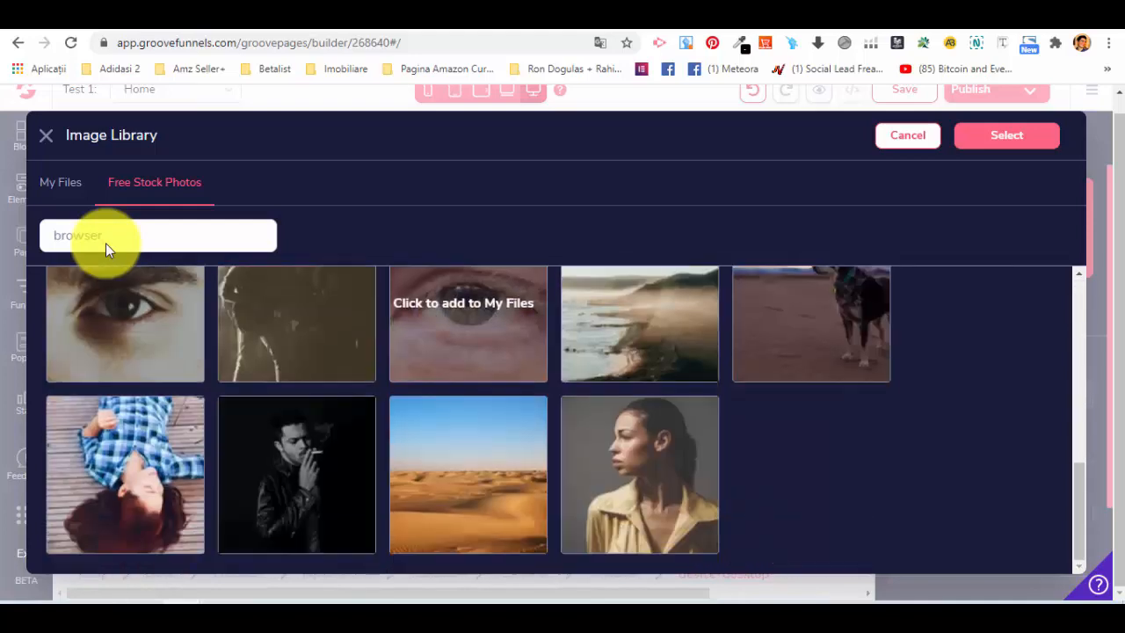
scroll(468, 422, up, 7)
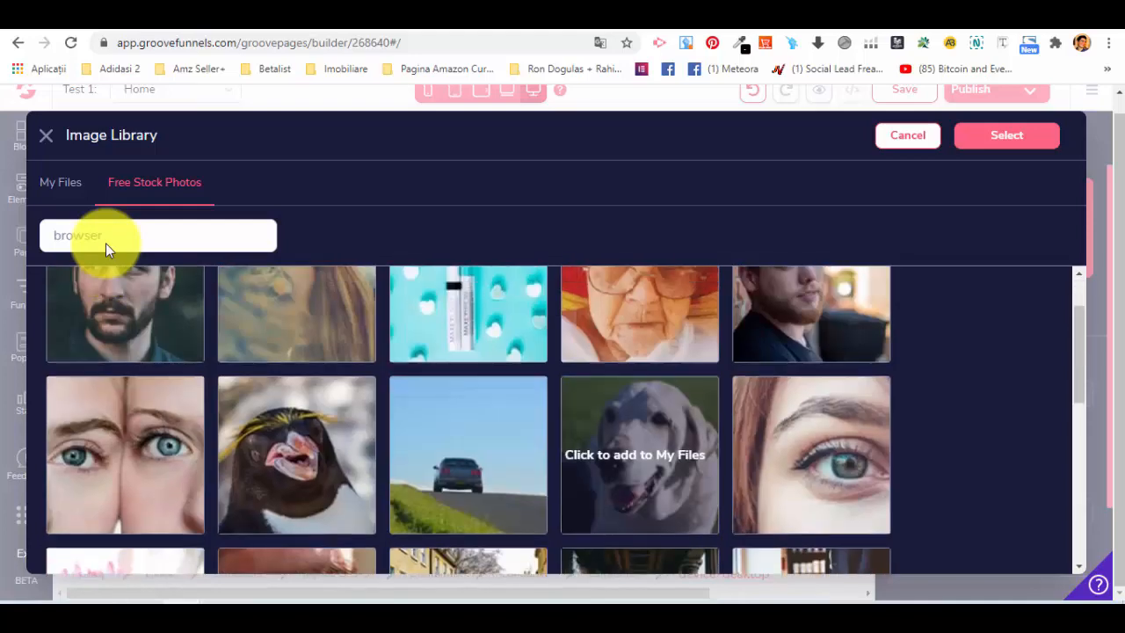
scroll(468, 378, down, 5)
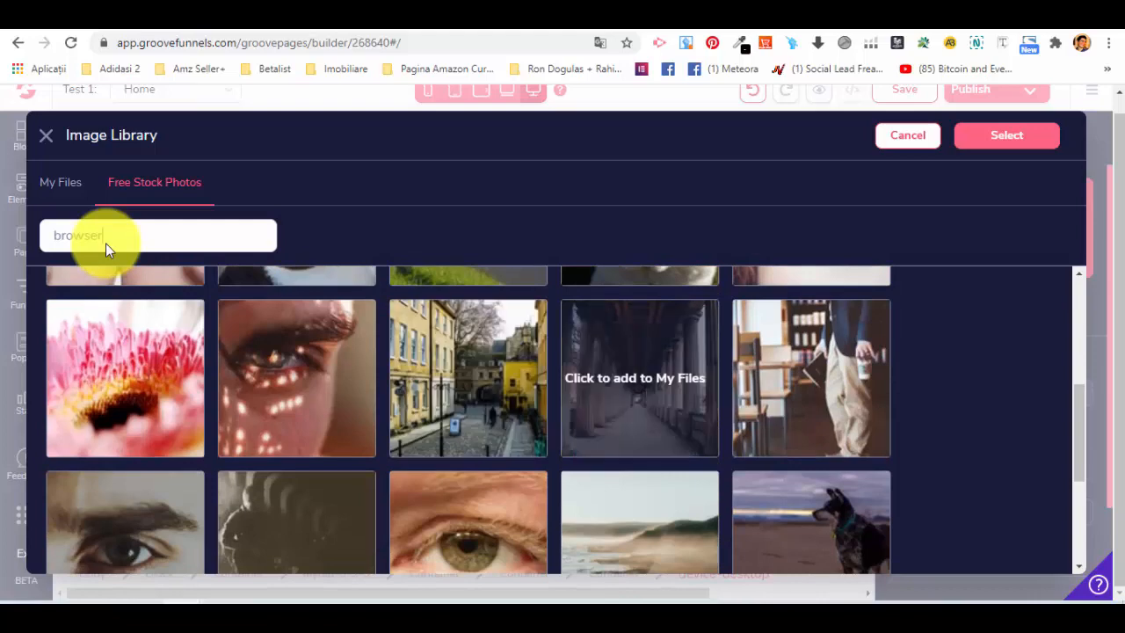
click(469, 378)
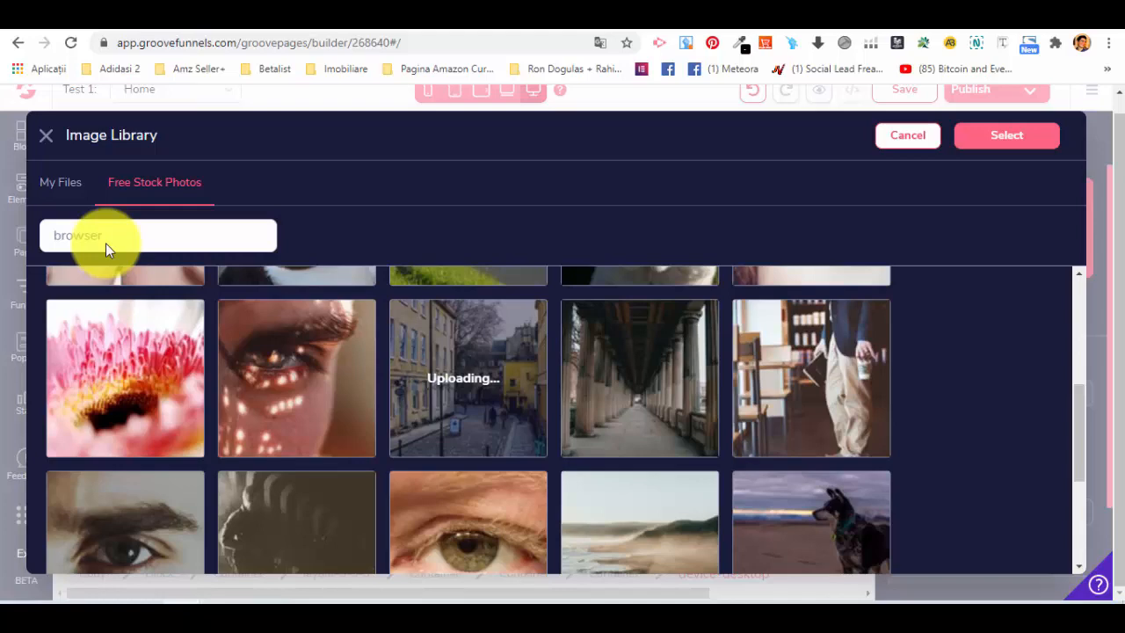
scroll(468, 364, up, 4)
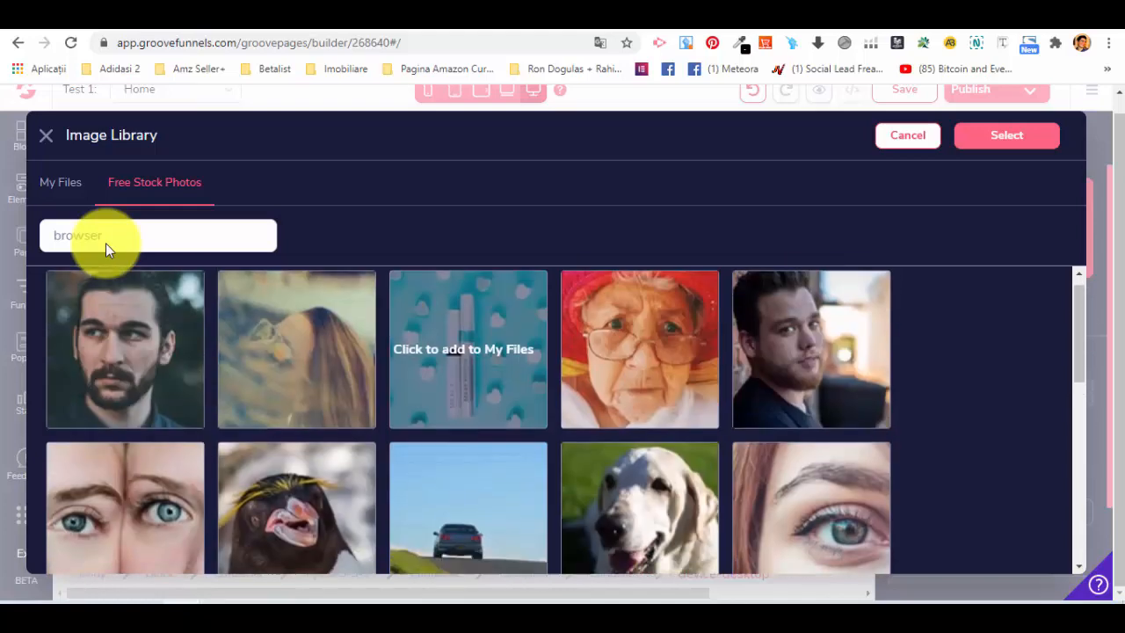
scroll(468, 364, down, 6)
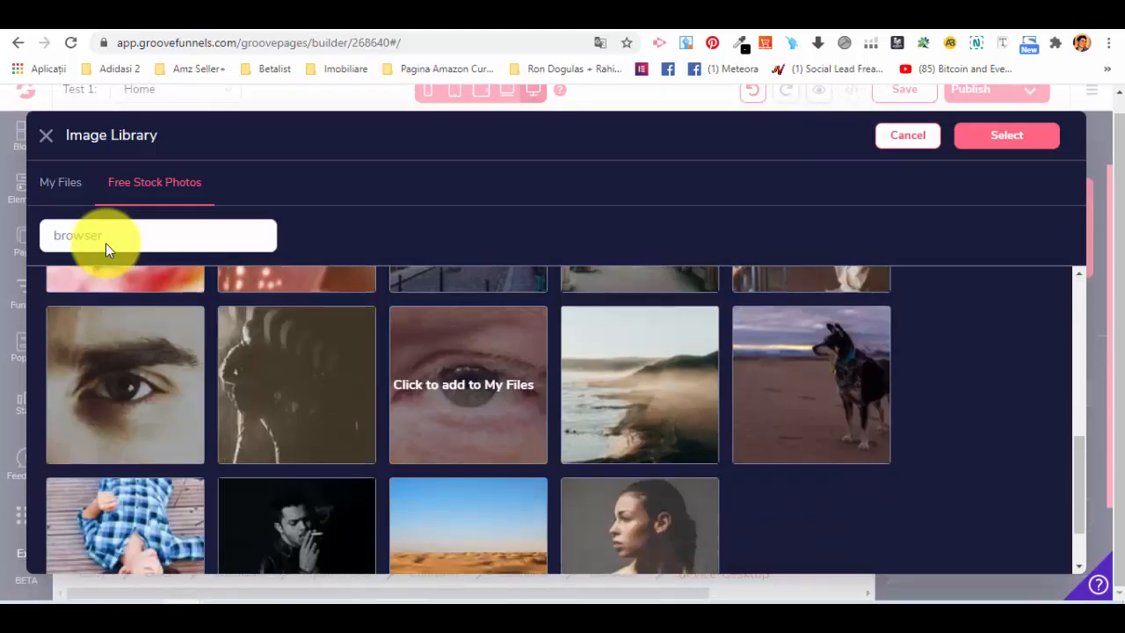
scroll(468, 364, up, 2)
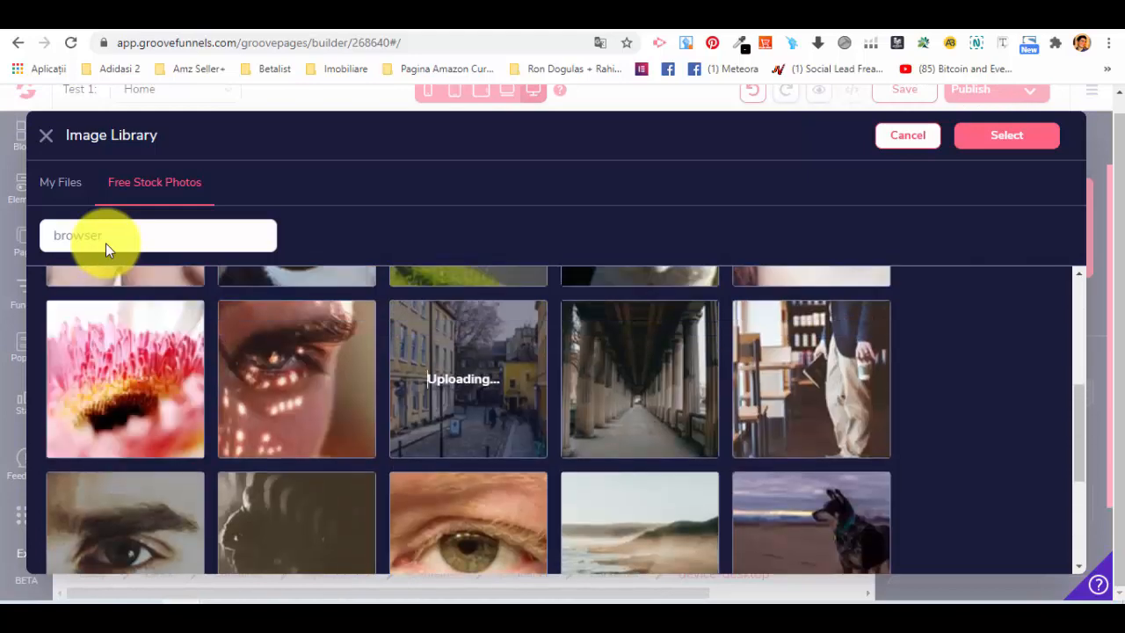
Select the street photo from My Files as the desktop mockup's image and update the device element.
click(78, 182)
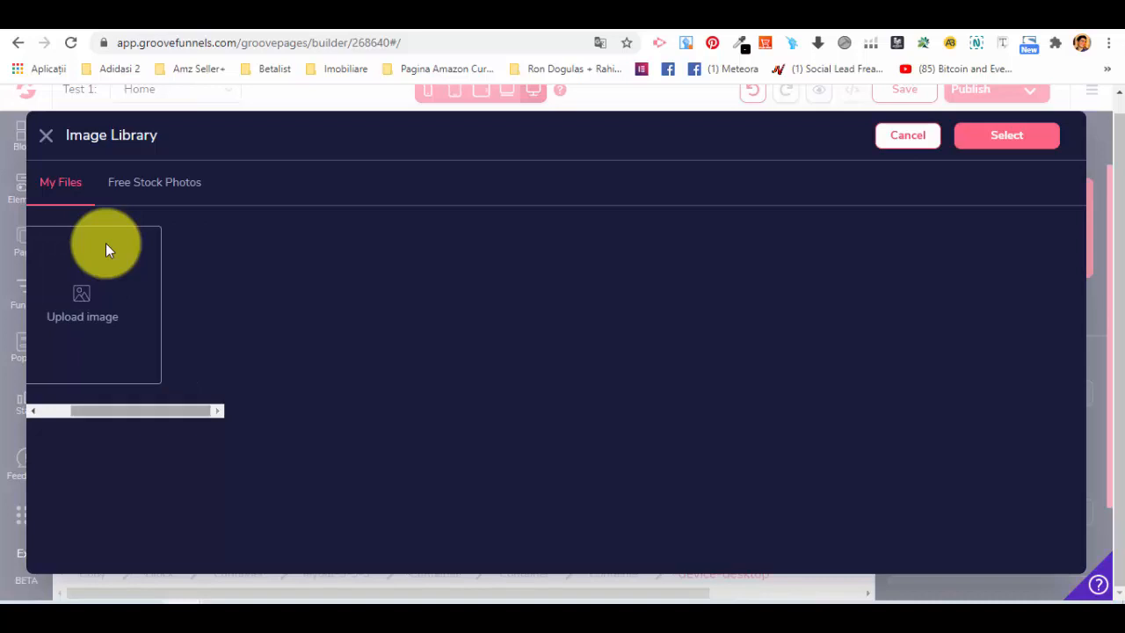
drag(140, 411, 109, 410)
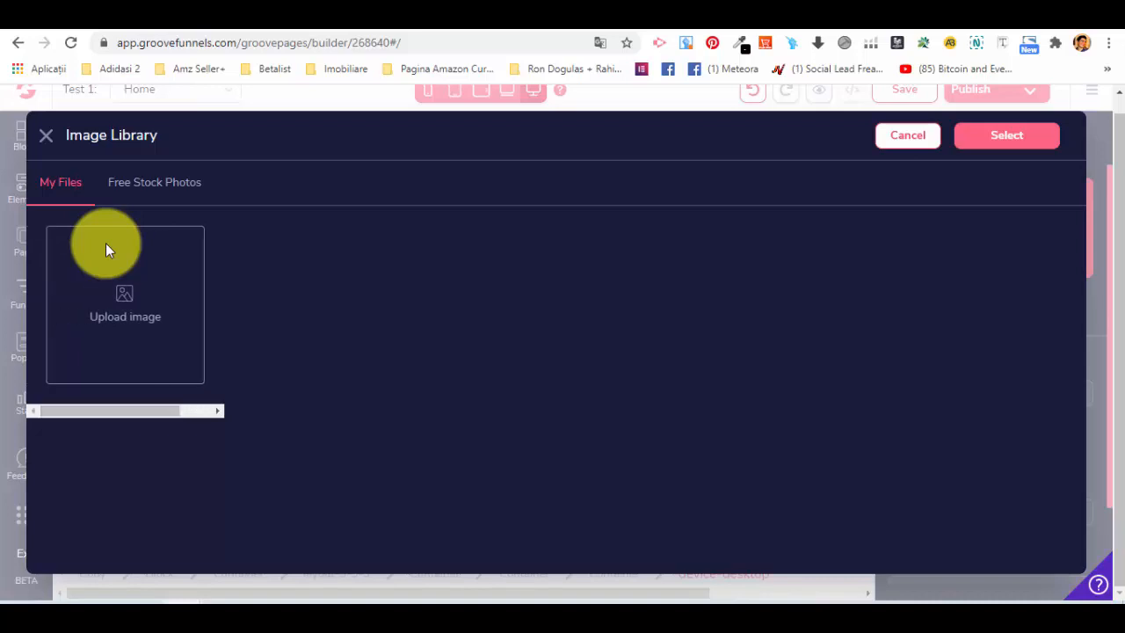
click(167, 182)
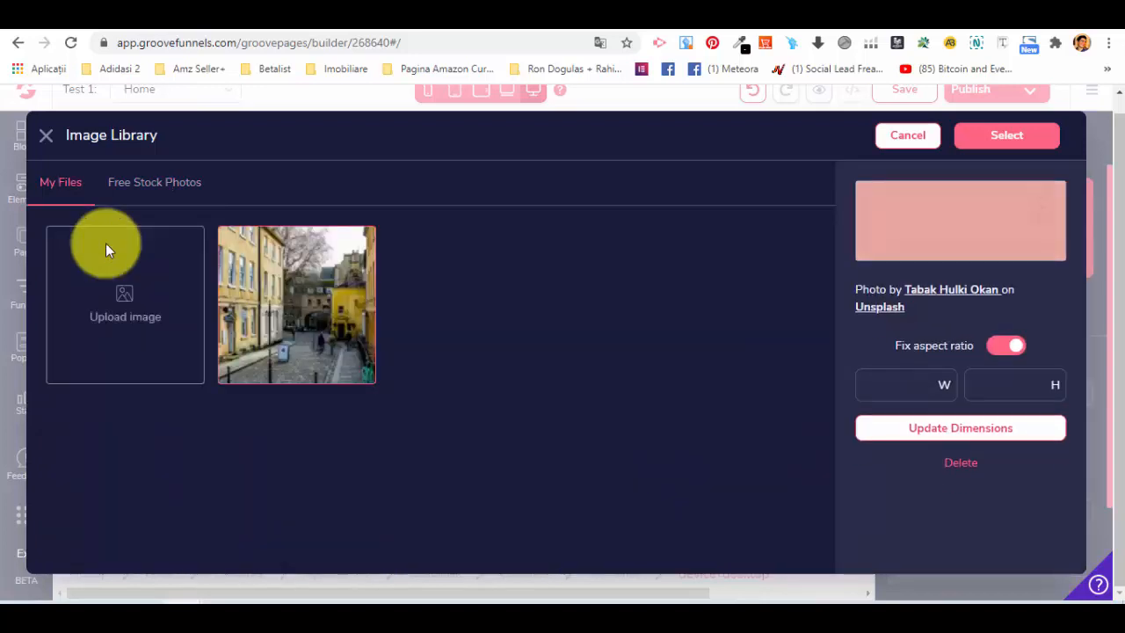
click(106, 250)
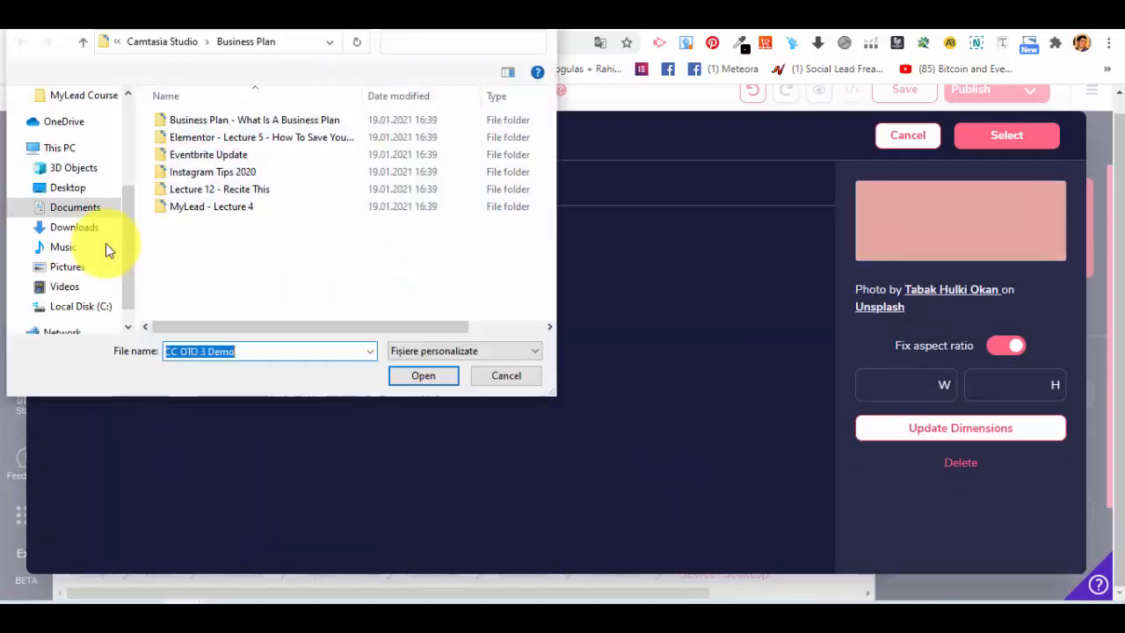
key(Escape)
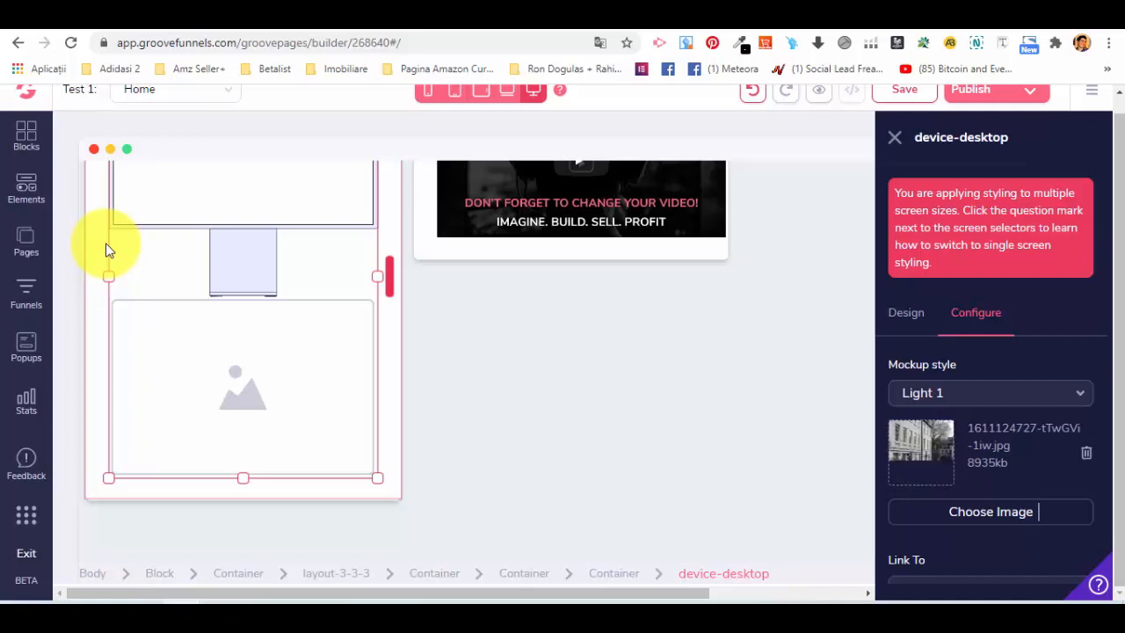
scroll(105, 251, up, 2)
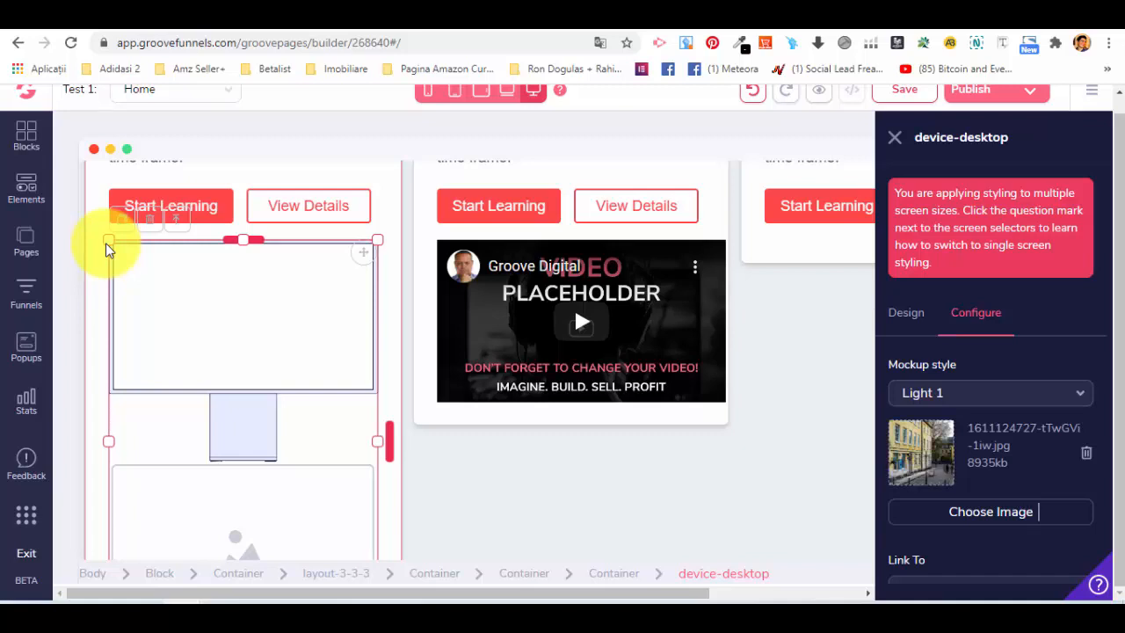
scroll(106, 249, down, 2)
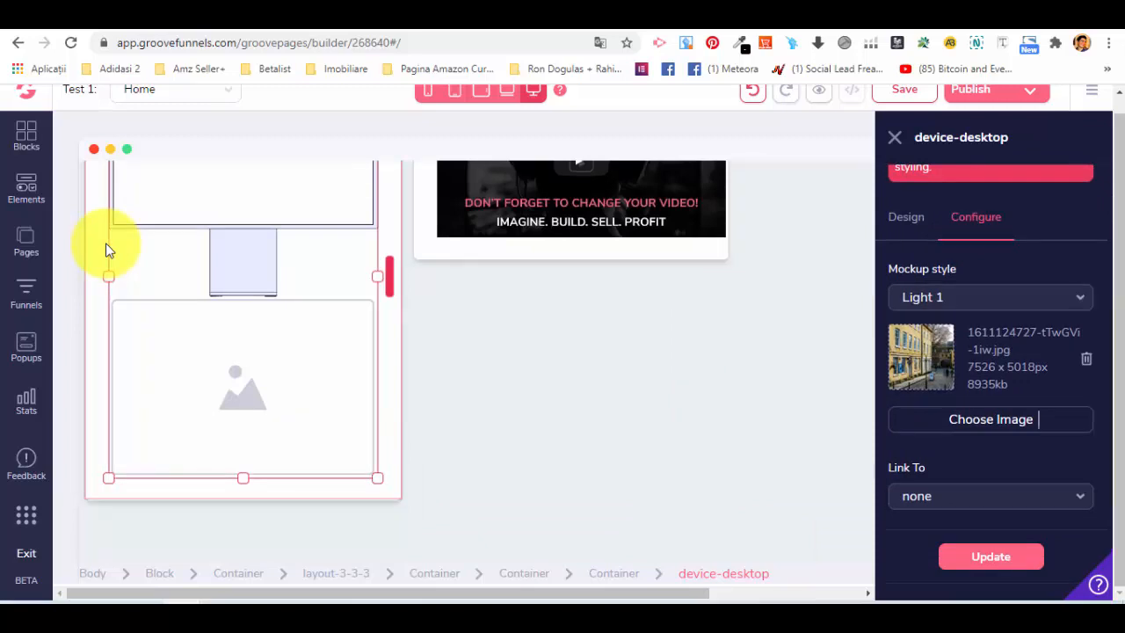
key(Return)
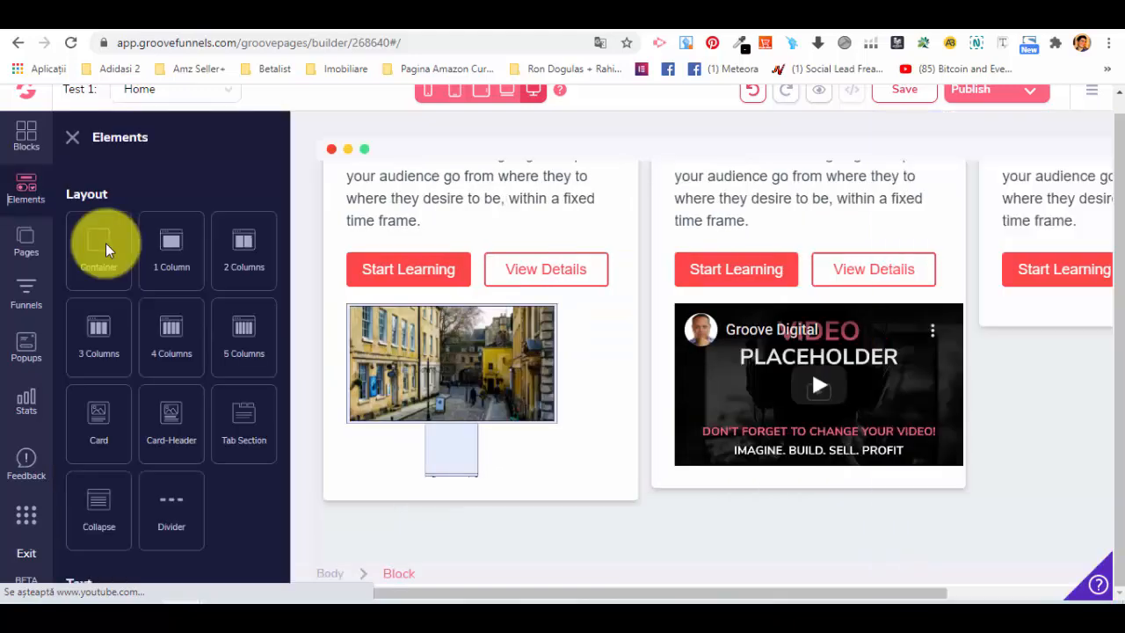
Examine the remaining page elements, including media, form, ecommerce, devices, others, navigation bars and integrations such as ActiveCampaign, GetResponse and Mailchimp.
scroll(105, 251, down, 10)
scroll(105, 250, down, 3)
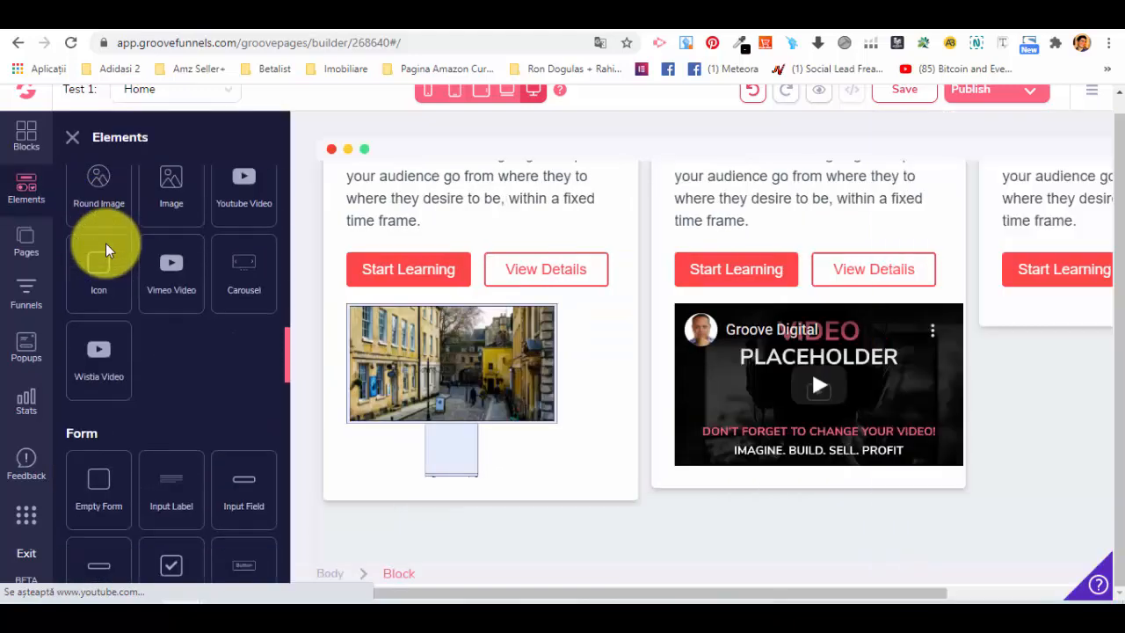
scroll(106, 251, down, 8)
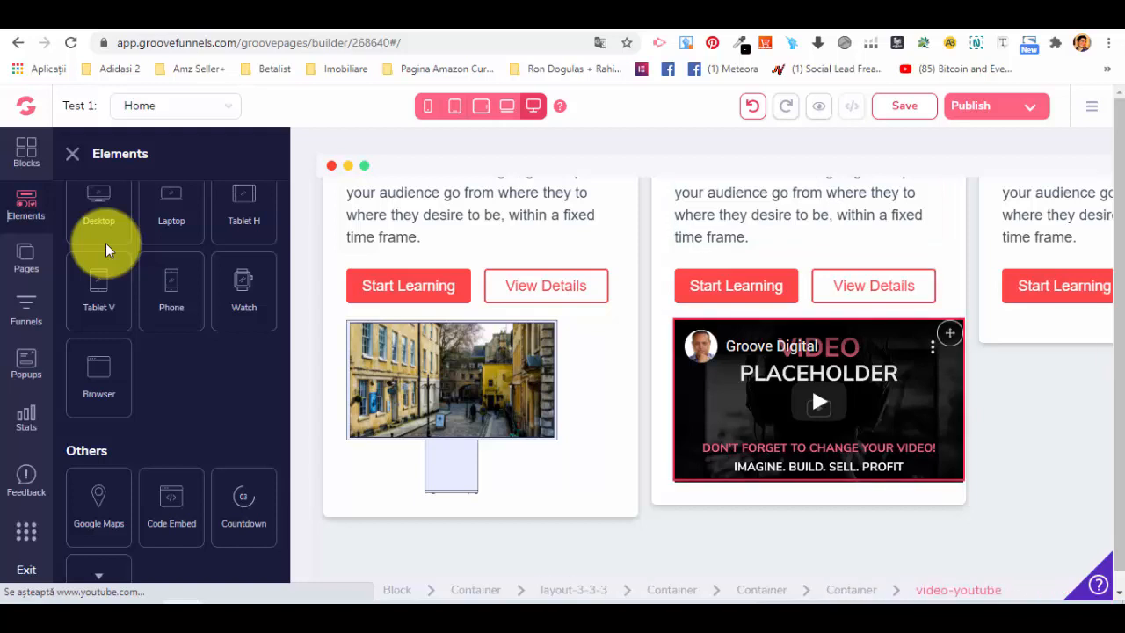
scroll(105, 250, up, 8)
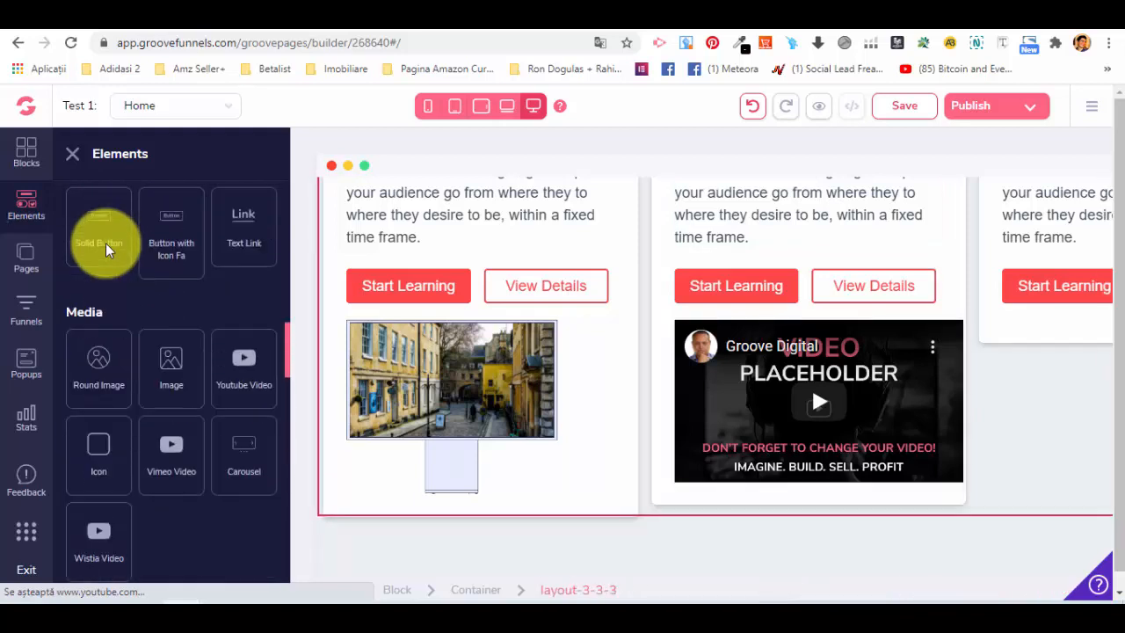
scroll(105, 250, up, 3)
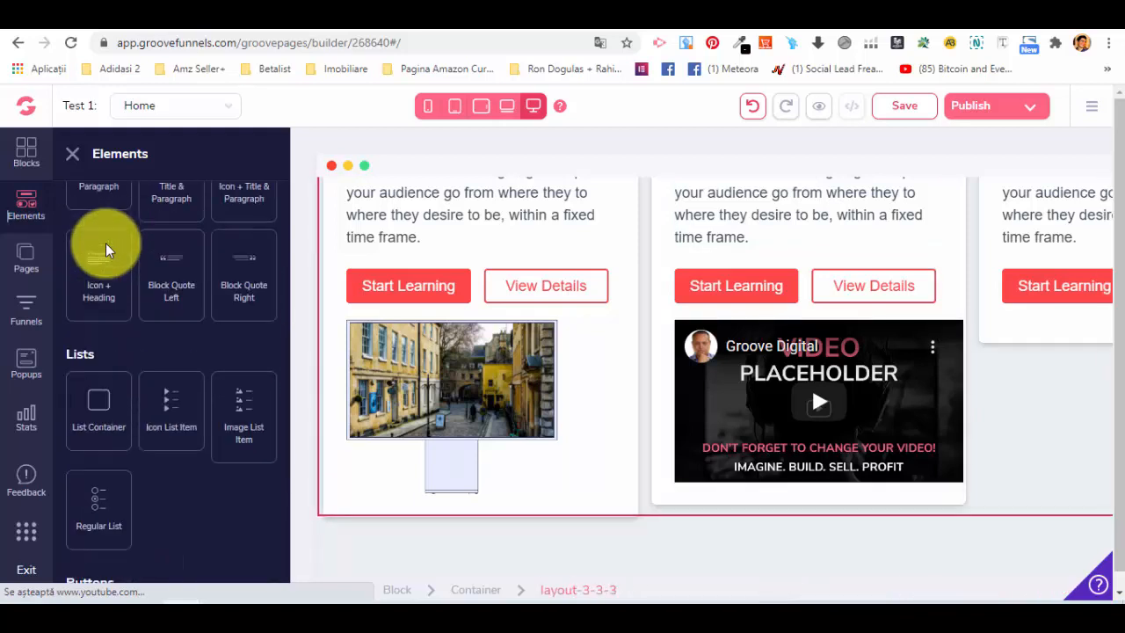
scroll(105, 251, down, 4)
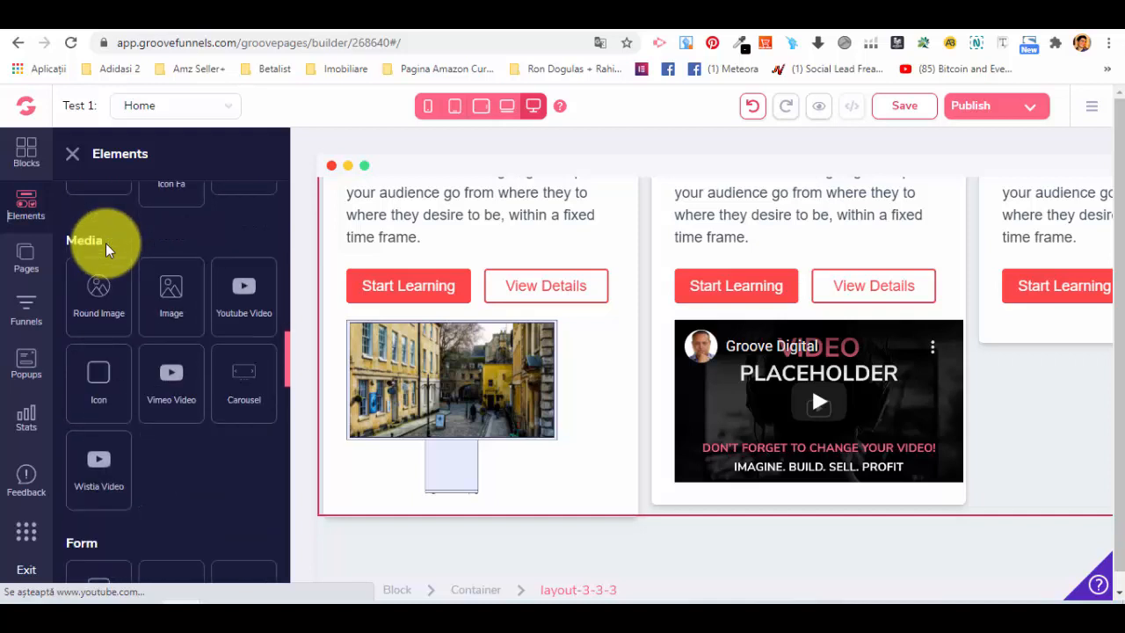
scroll(105, 250, down, 8)
scroll(105, 250, down, 4)
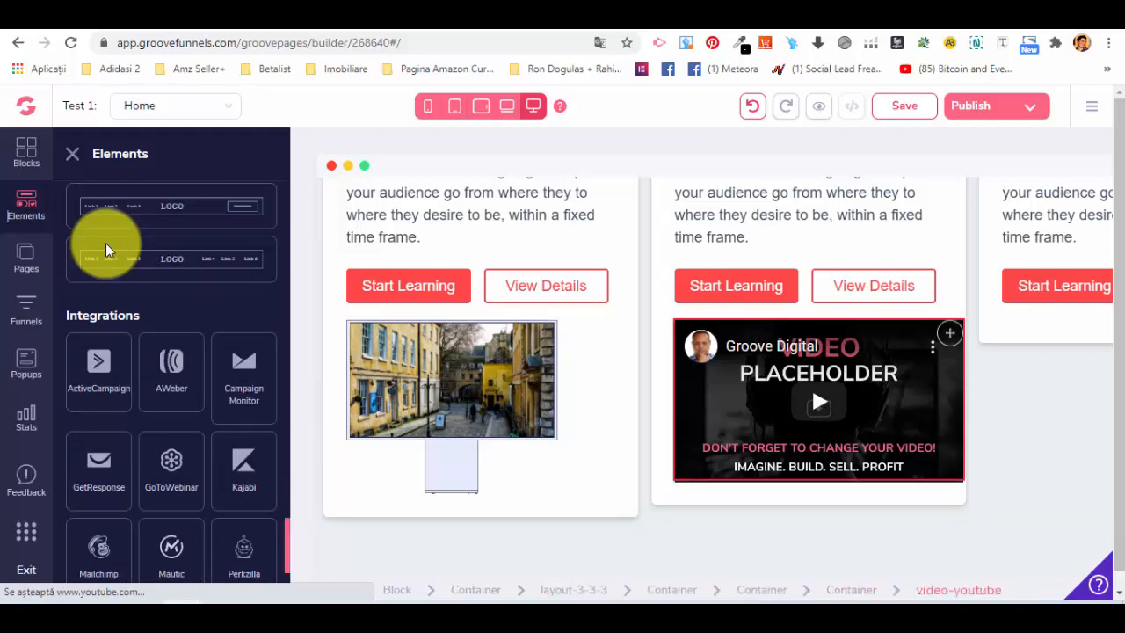
scroll(105, 250, down, 3)
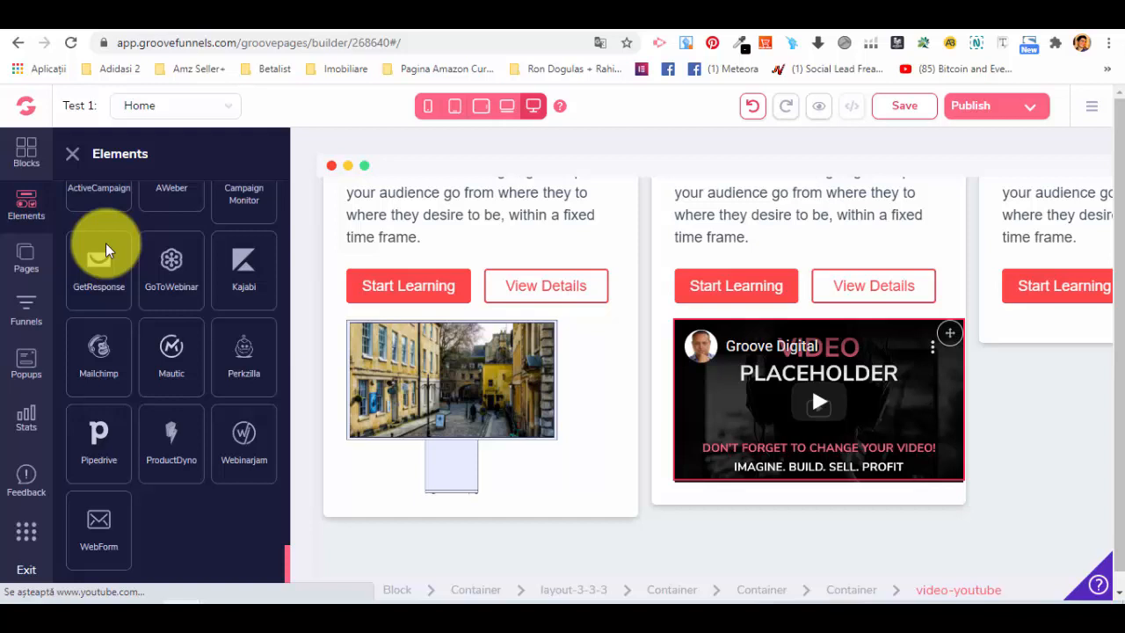
scroll(105, 250, down, 6)
scroll(106, 251, up, 3)
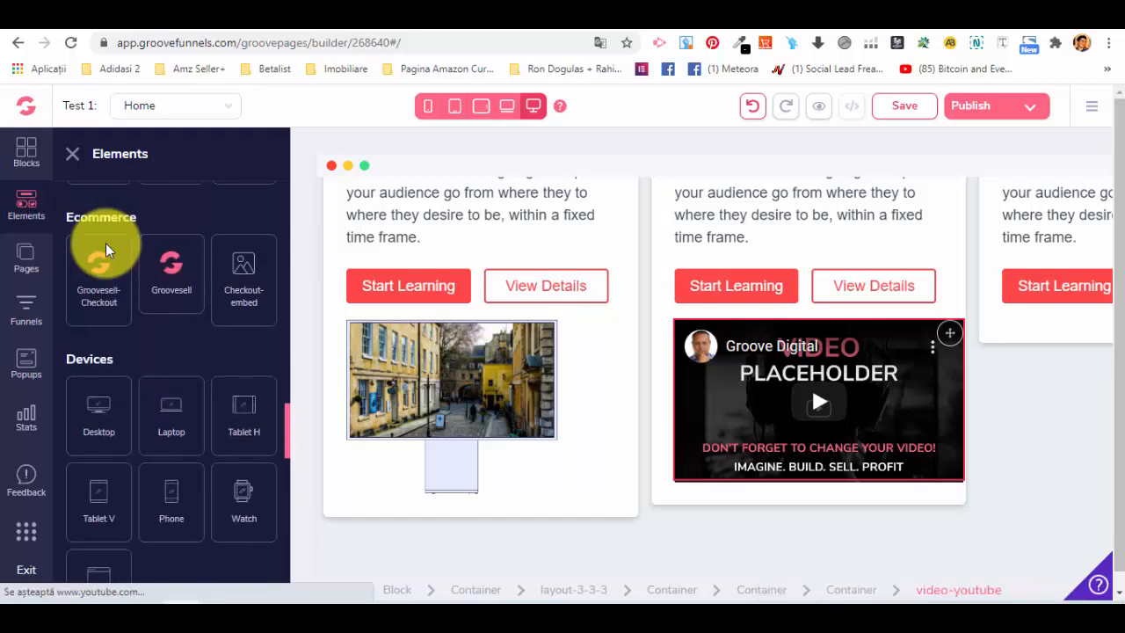
scroll(106, 251, up, 4)
scroll(105, 250, down, 3)
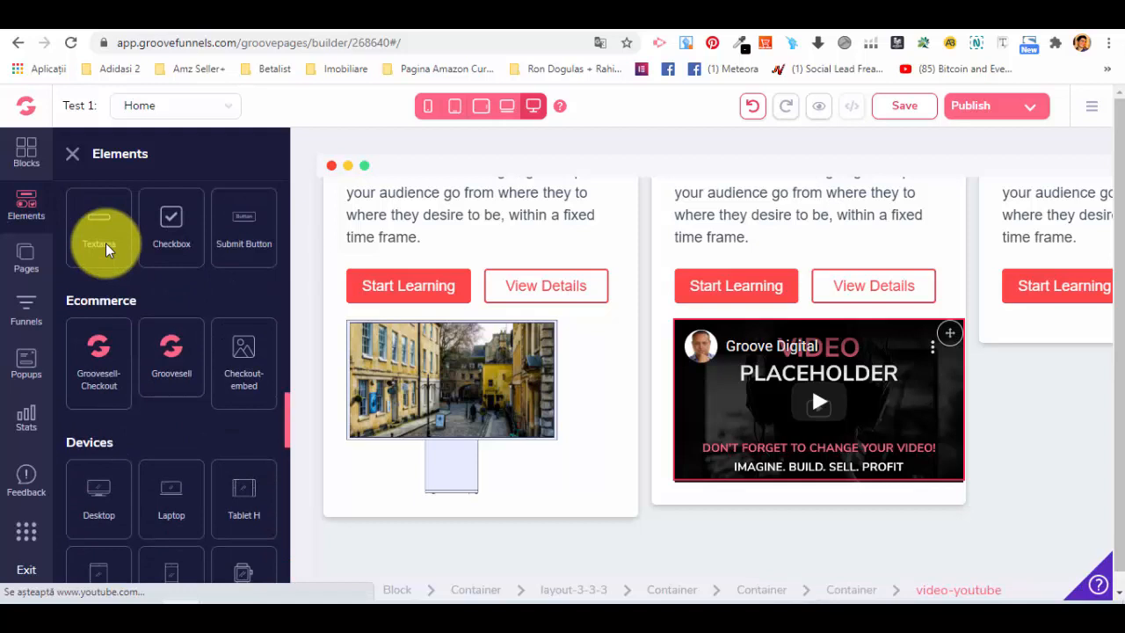